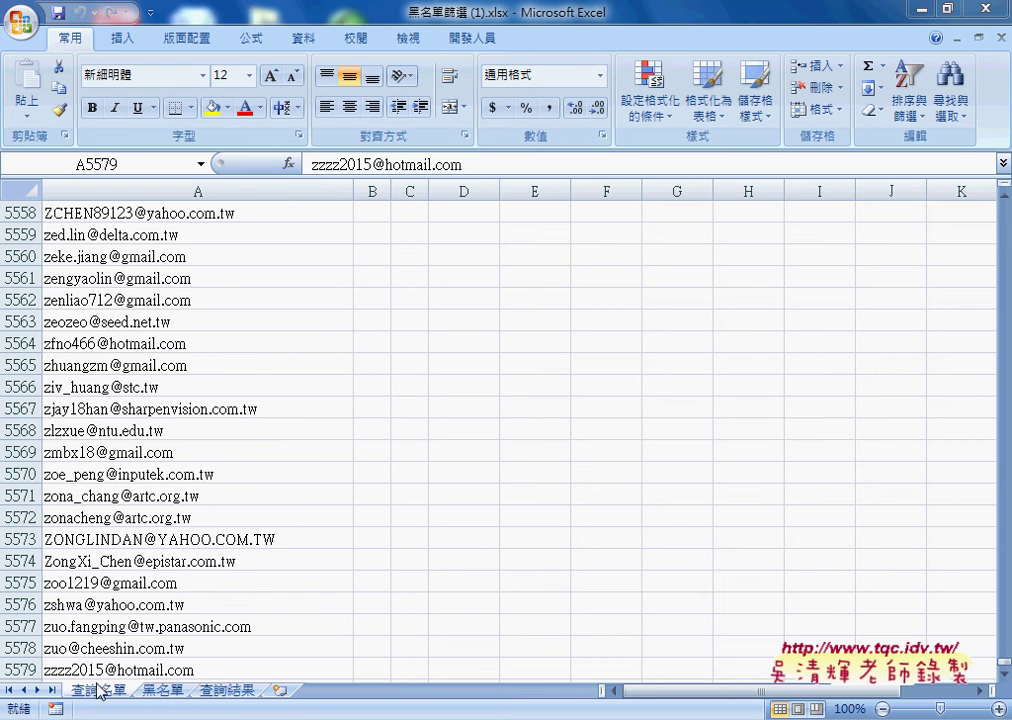
# Jump to the last 黑名單 entry at row 22222, then show the 查詢結果 sheet.
pyautogui.click(172, 700)
pyautogui.click(171, 699)
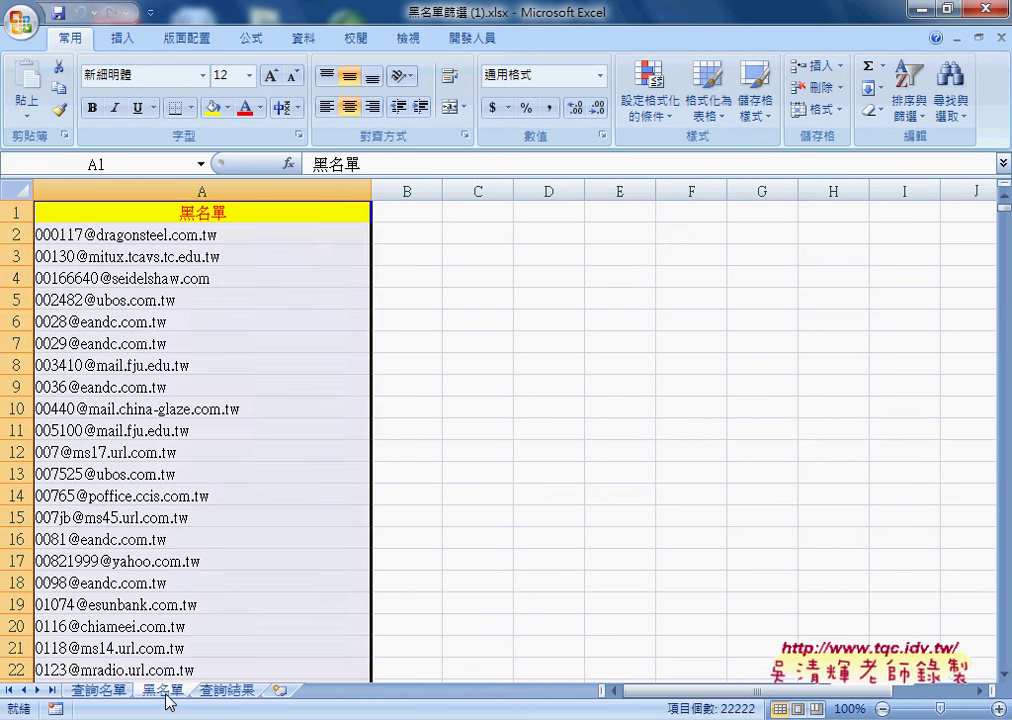
pyautogui.click(166, 556)
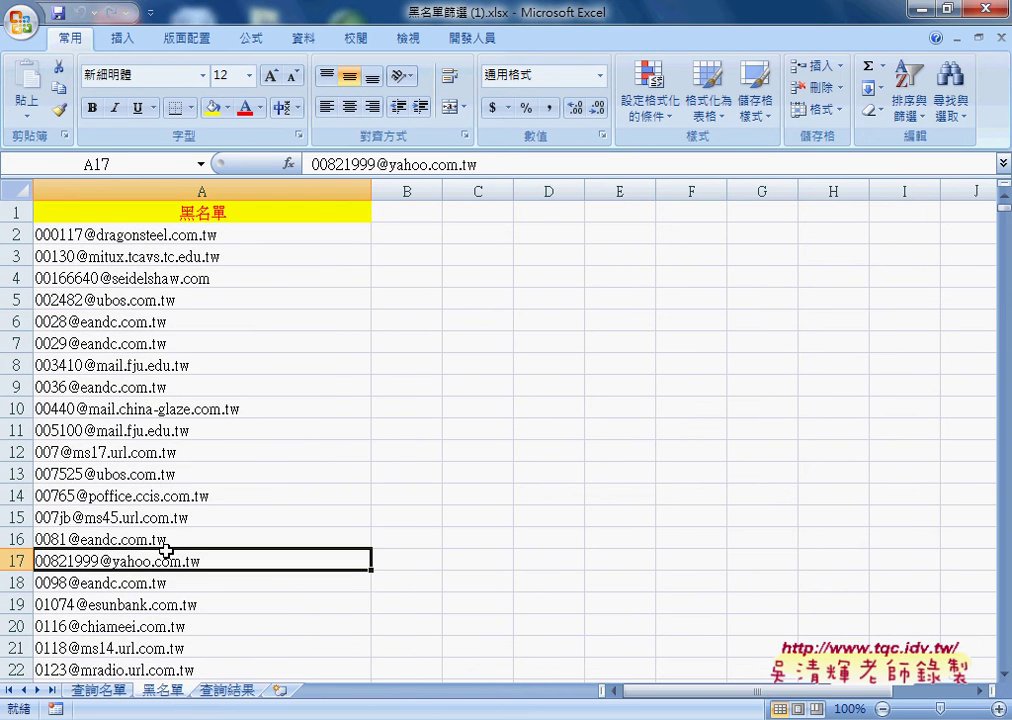
pyautogui.hotkey('ctrl', 'Down')
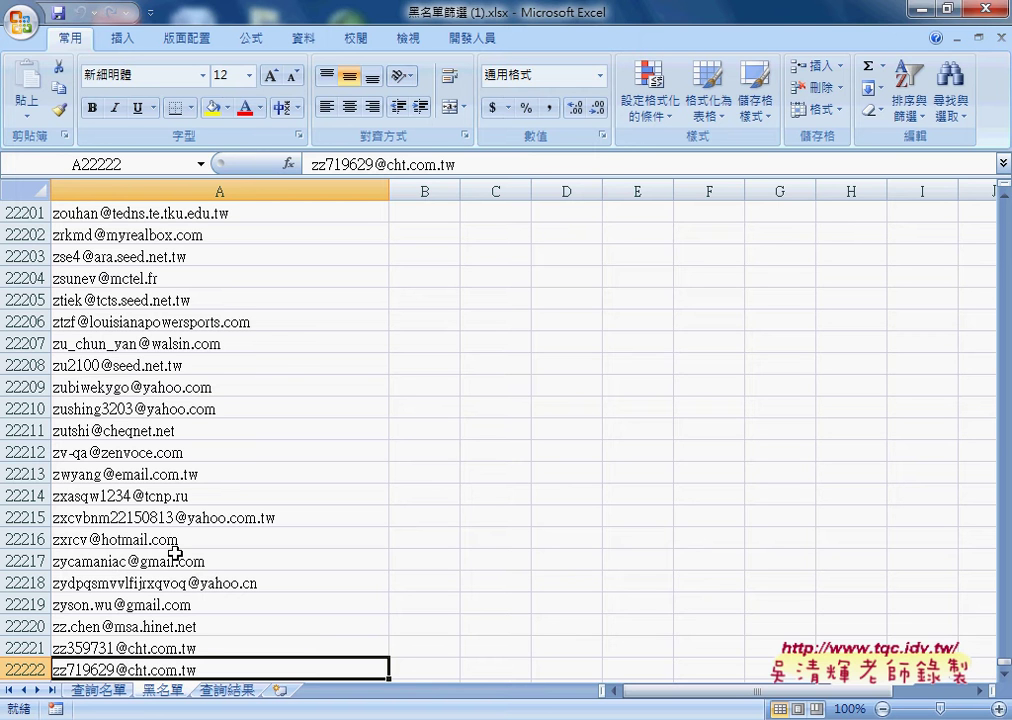
pyautogui.click(227, 690)
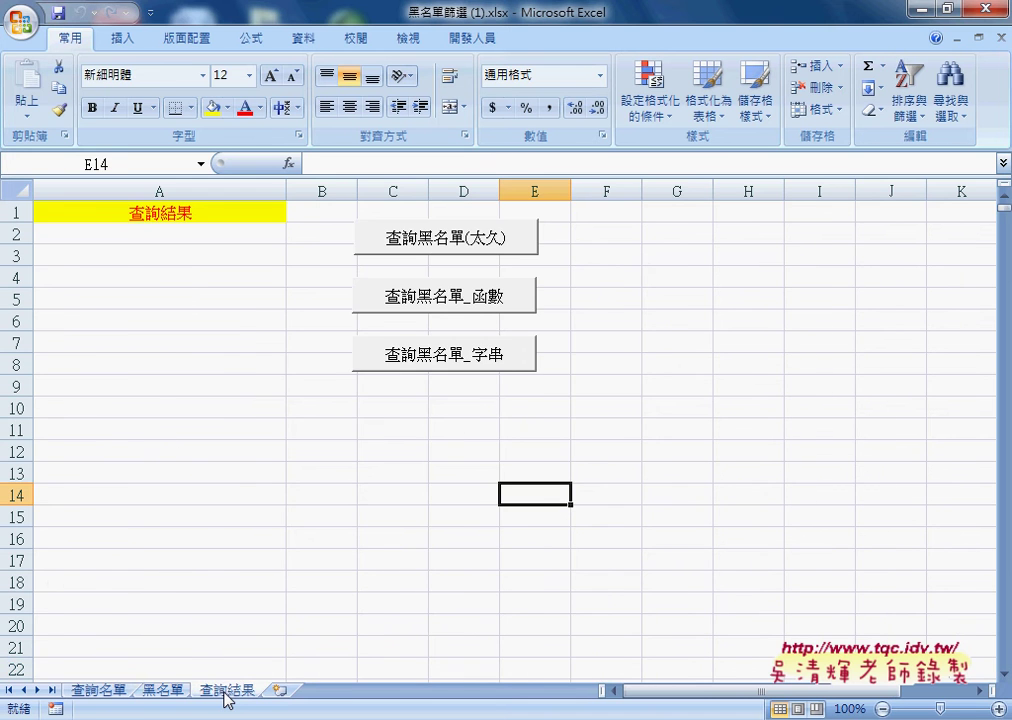
# Flip through the 查詢名單, 黑名單 and 查詢結果 sheets and select A2 on 查詢結果.
pyautogui.click(100, 690)
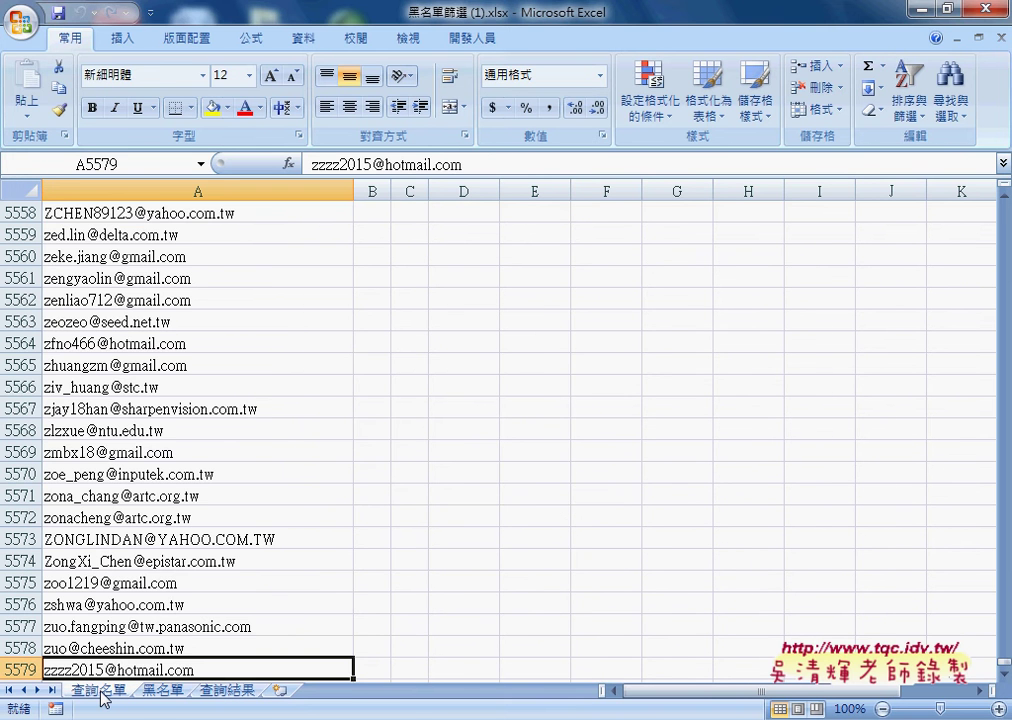
pyautogui.click(172, 692)
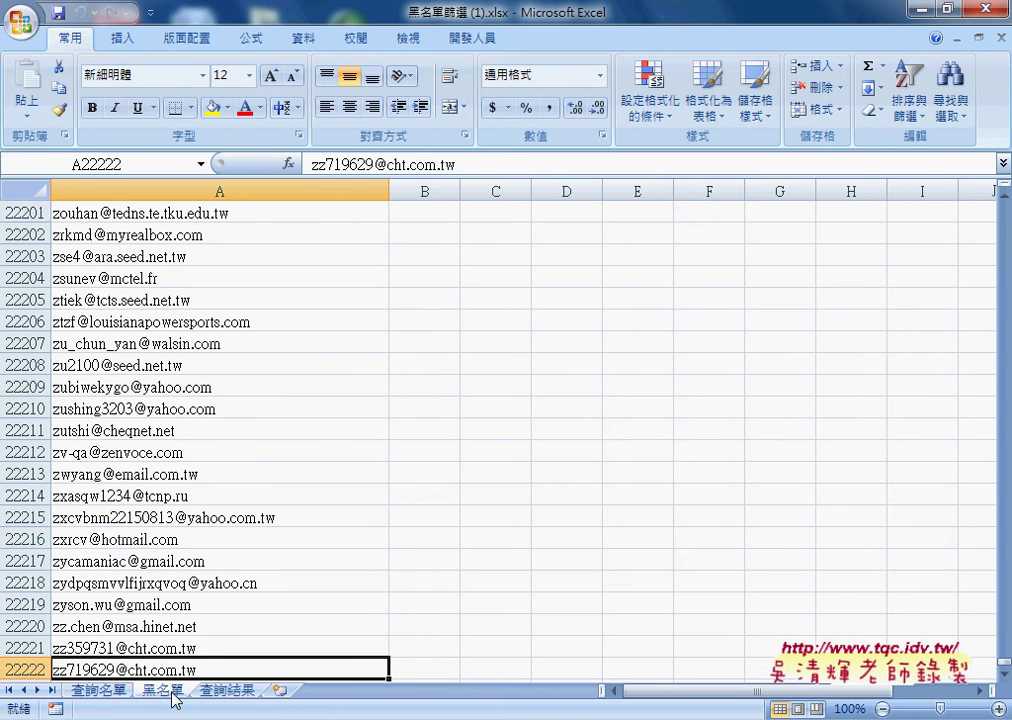
pyautogui.click(226, 692)
pyautogui.click(176, 229)
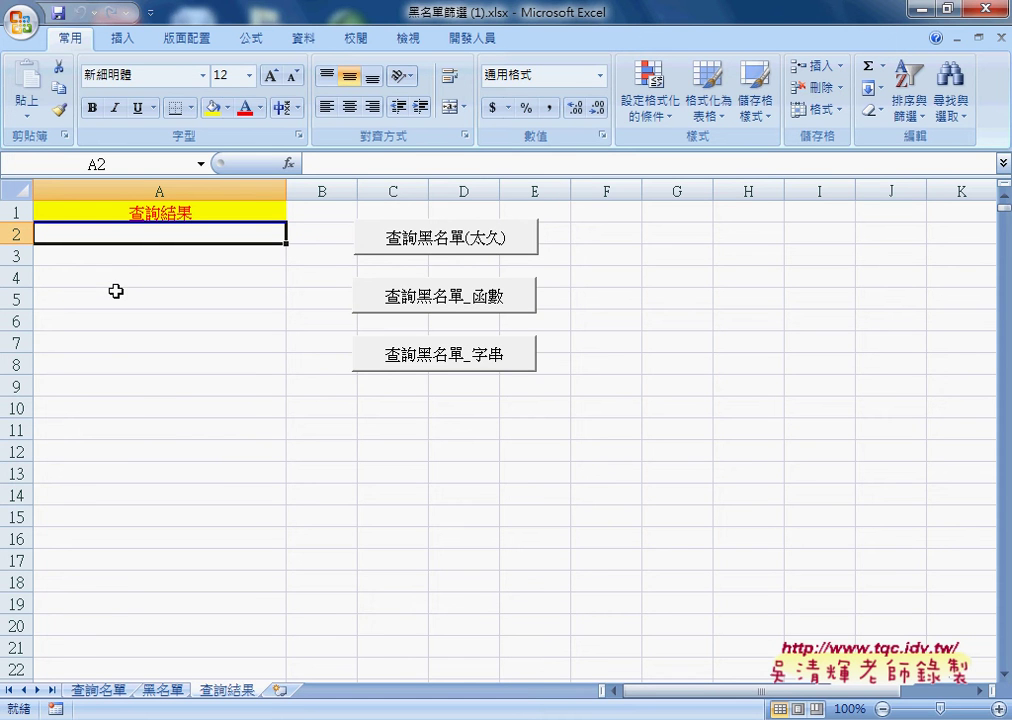
# Scroll the 查詢名單 list, revisit 查詢結果, then jump back to the top of 查詢名單.
pyautogui.click(104, 690)
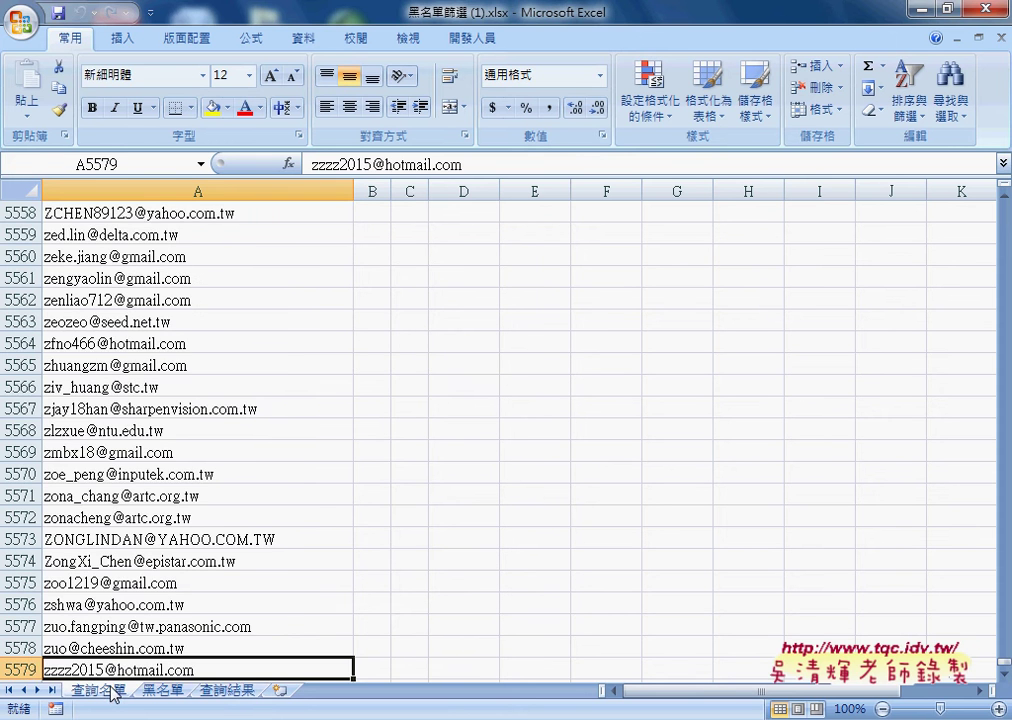
pyautogui.scroll(5, 115, 676)
pyautogui.scroll(4, 115, 676)
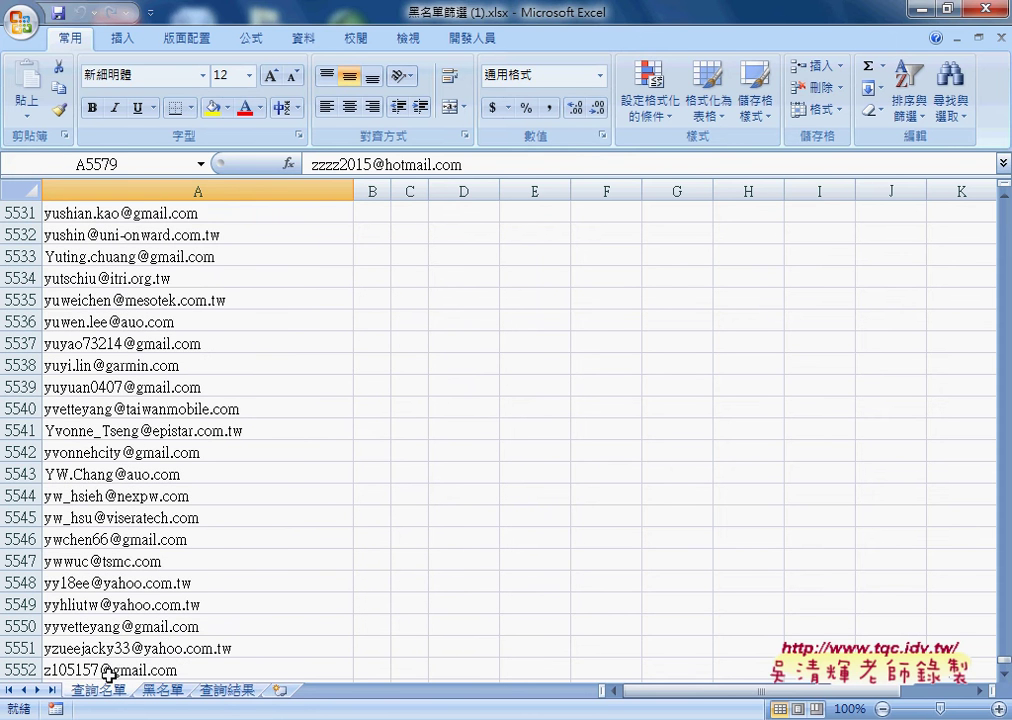
pyautogui.click(227, 690)
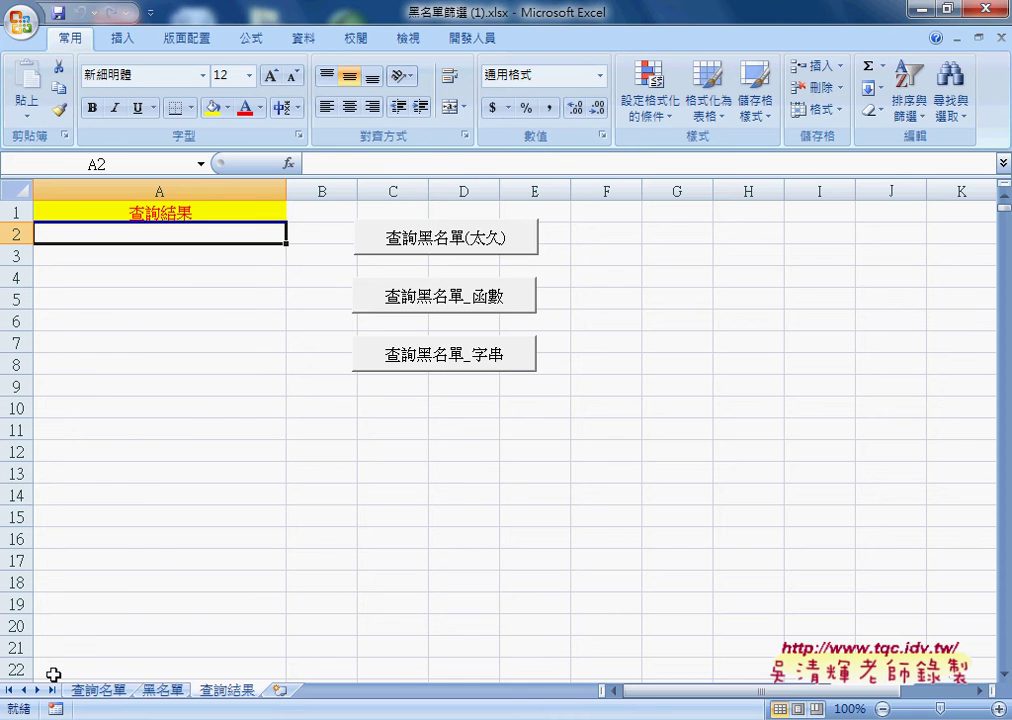
pyautogui.click(101, 691)
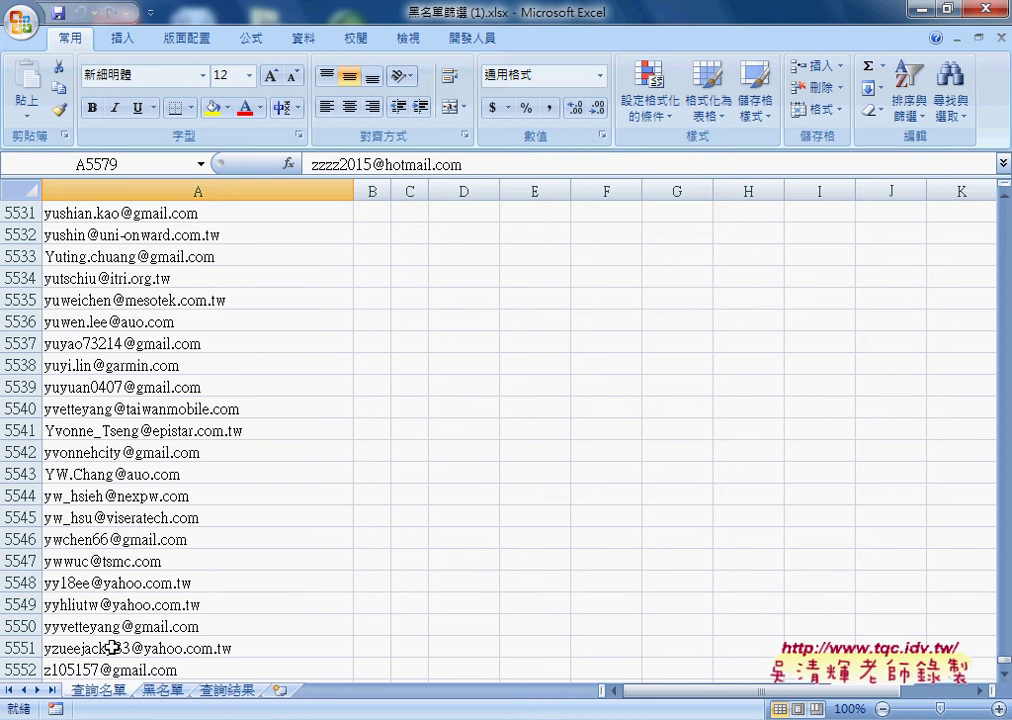
pyautogui.click(155, 220)
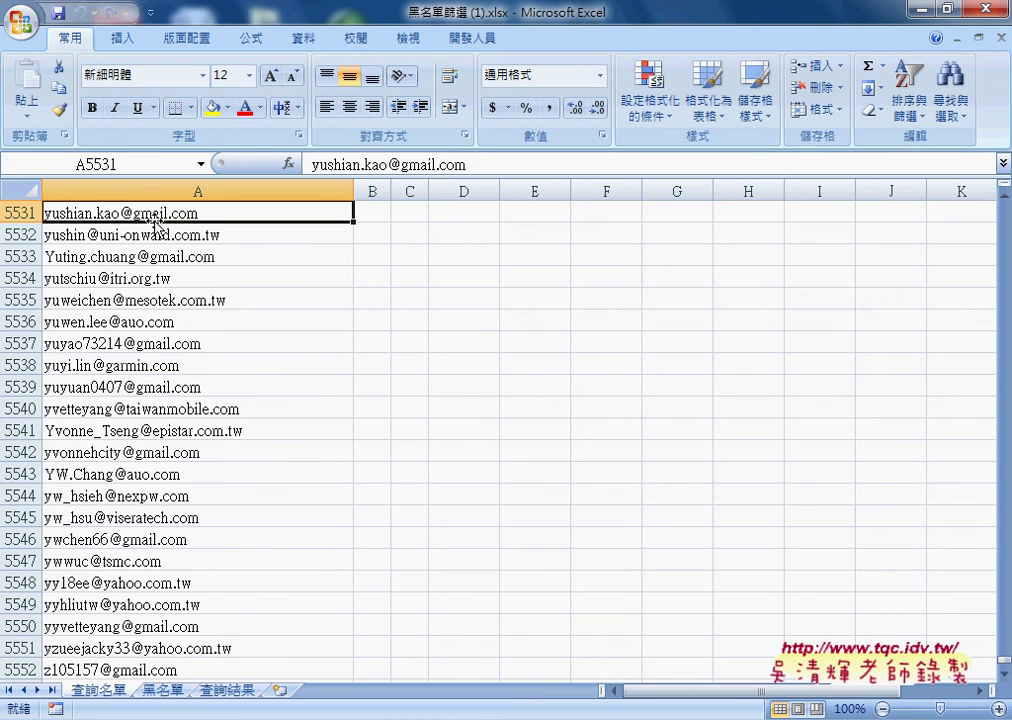
pyautogui.hotkey('ctrl', 'Home')
# Select A2 on 查詢名單, then cancel the Outlook 2007 startup wizard and confirm with 是(Y).
pyautogui.click(153, 233)
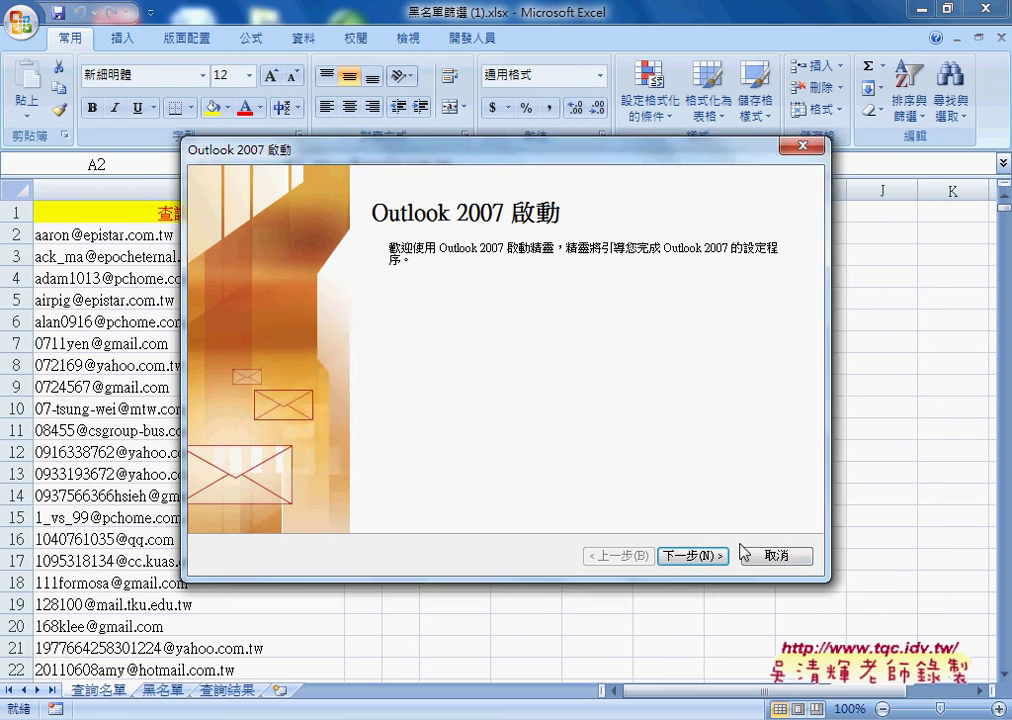
pyautogui.click(774, 554)
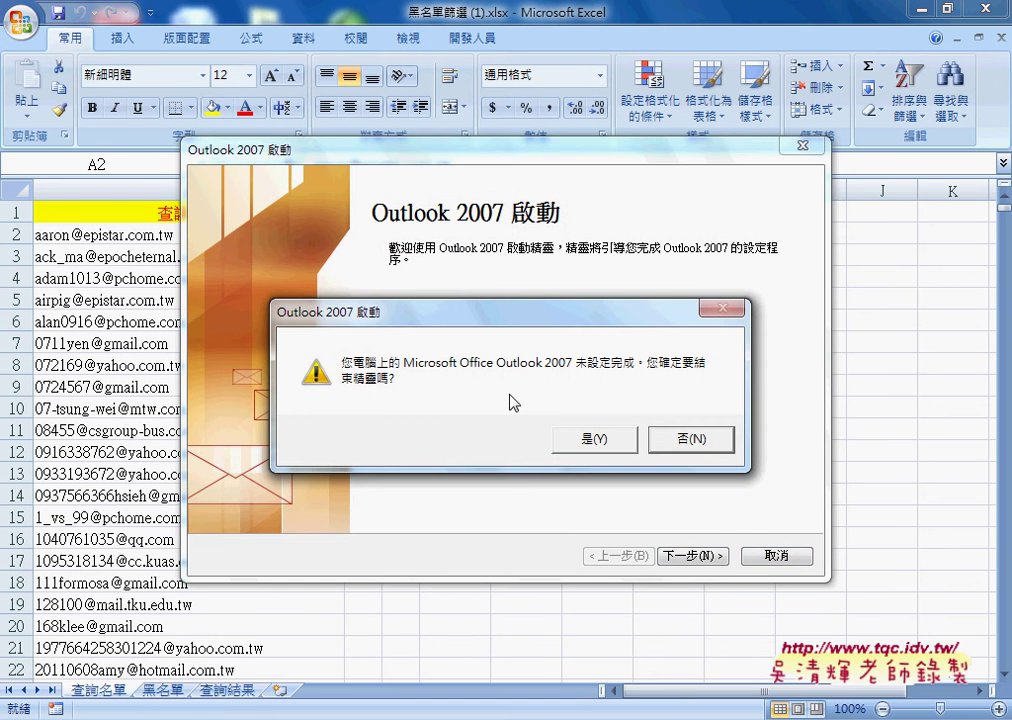
pyautogui.click(690, 439)
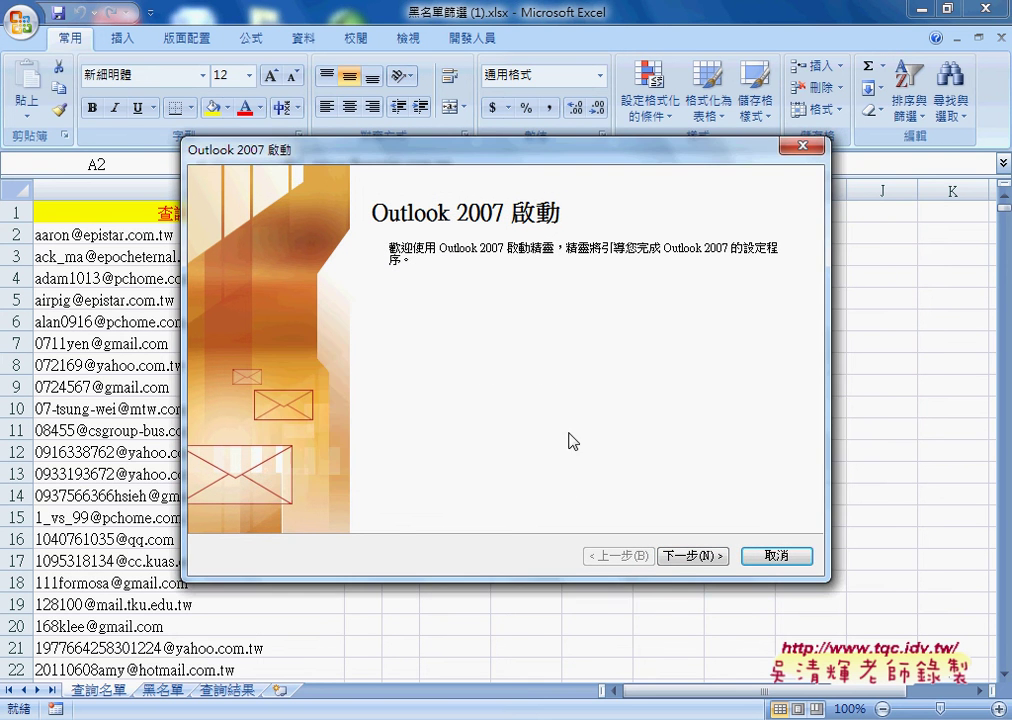
pyautogui.click(762, 555)
pyautogui.click(600, 440)
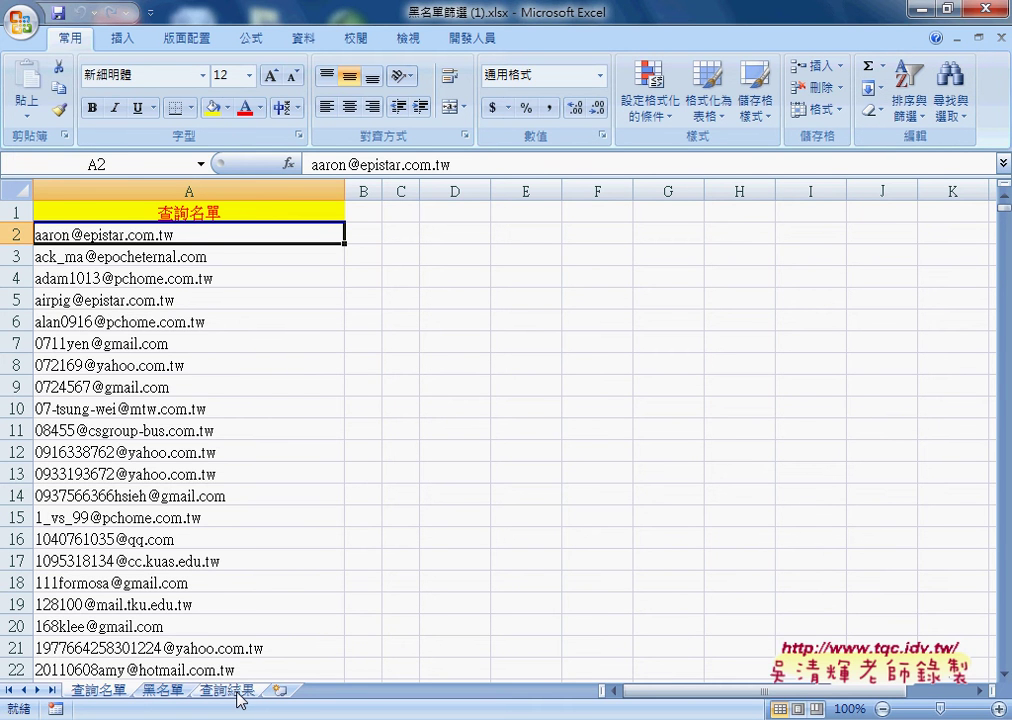
# Flip through 黑名單, 查詢結果 and 查詢名單, jumping to the query list's last filled row.
pyautogui.click(163, 690)
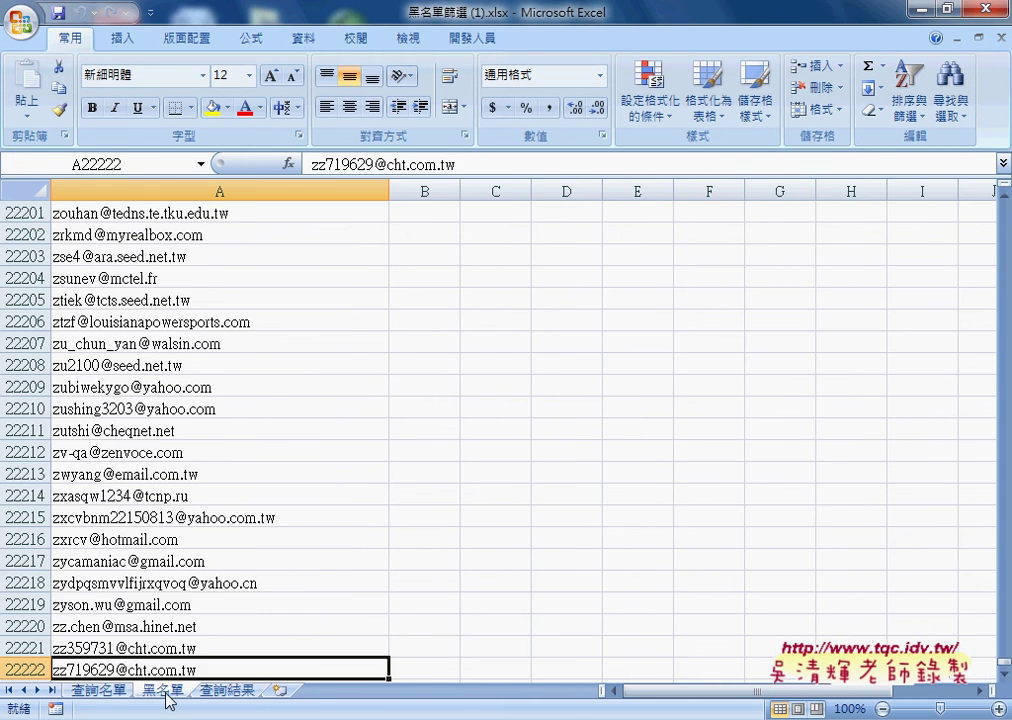
pyautogui.click(227, 690)
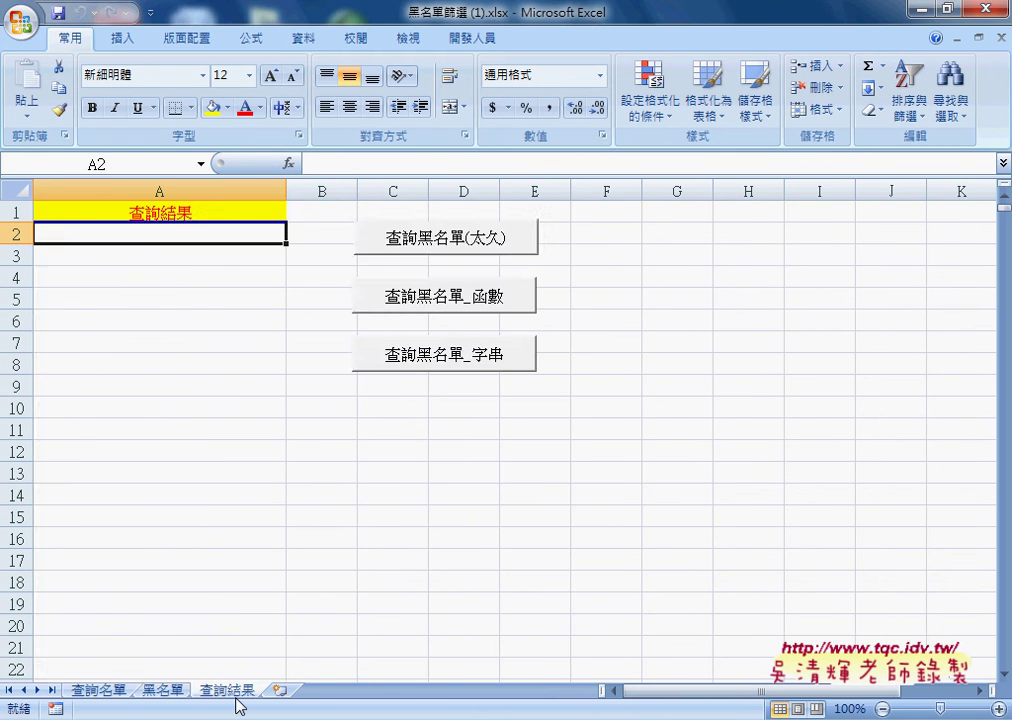
pyautogui.click(98, 690)
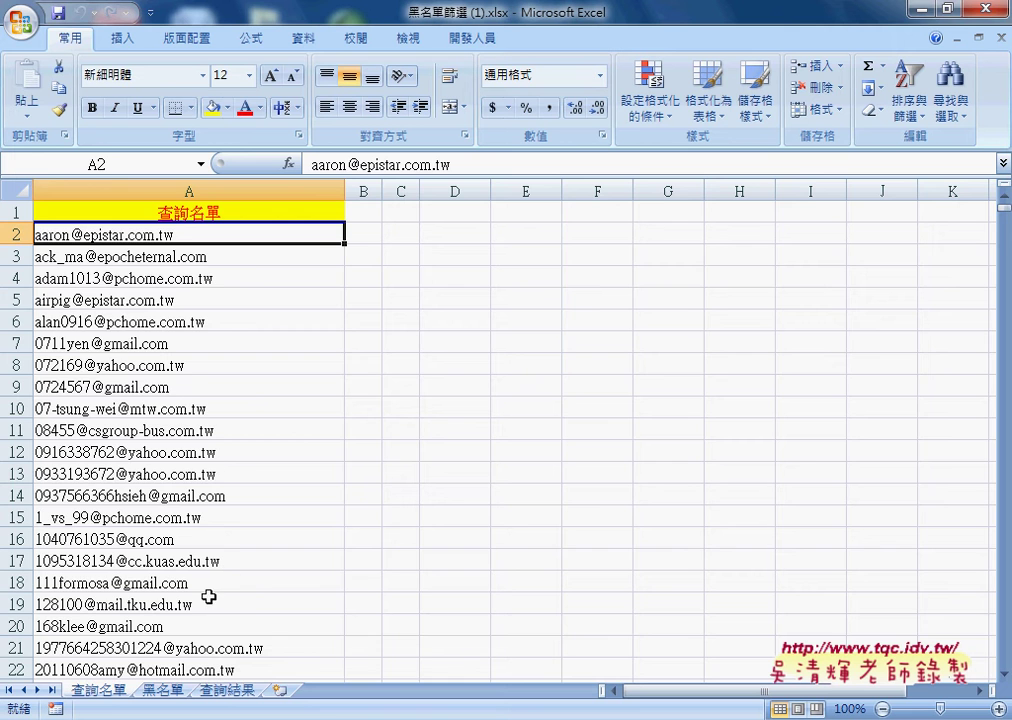
pyautogui.hotkey('ctrl', 'Down')
# Compare the 查詢名單 and 黑名單 sheets by switching back and forth between them.
pyautogui.click(97, 690)
pyautogui.click(153, 690)
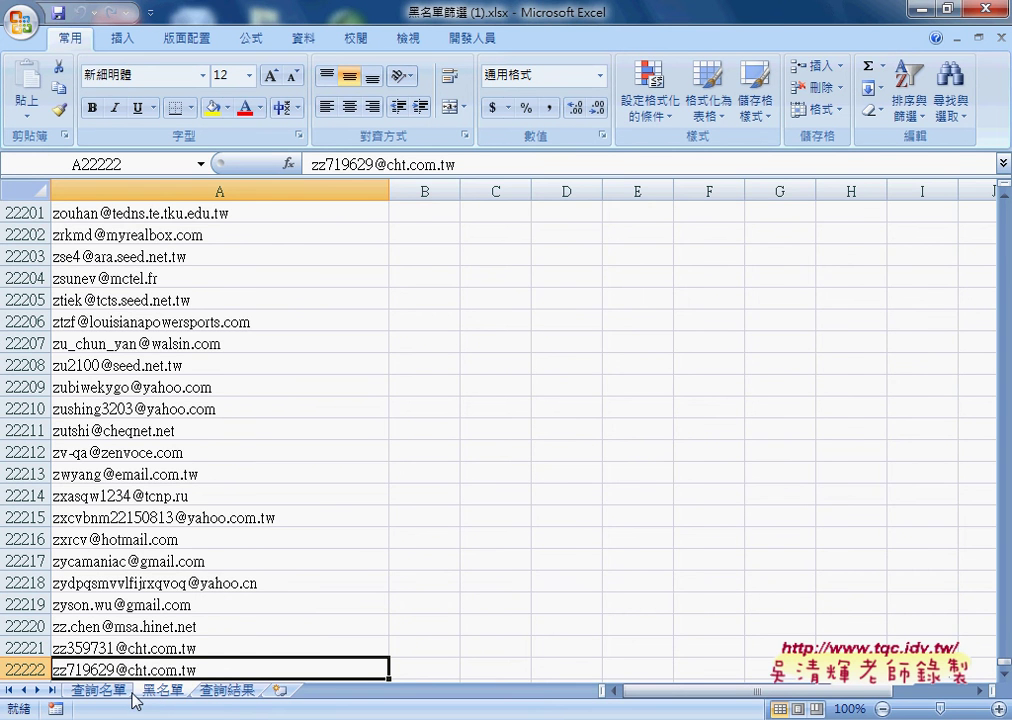
pyautogui.click(100, 690)
pyautogui.click(155, 690)
pyautogui.click(94, 692)
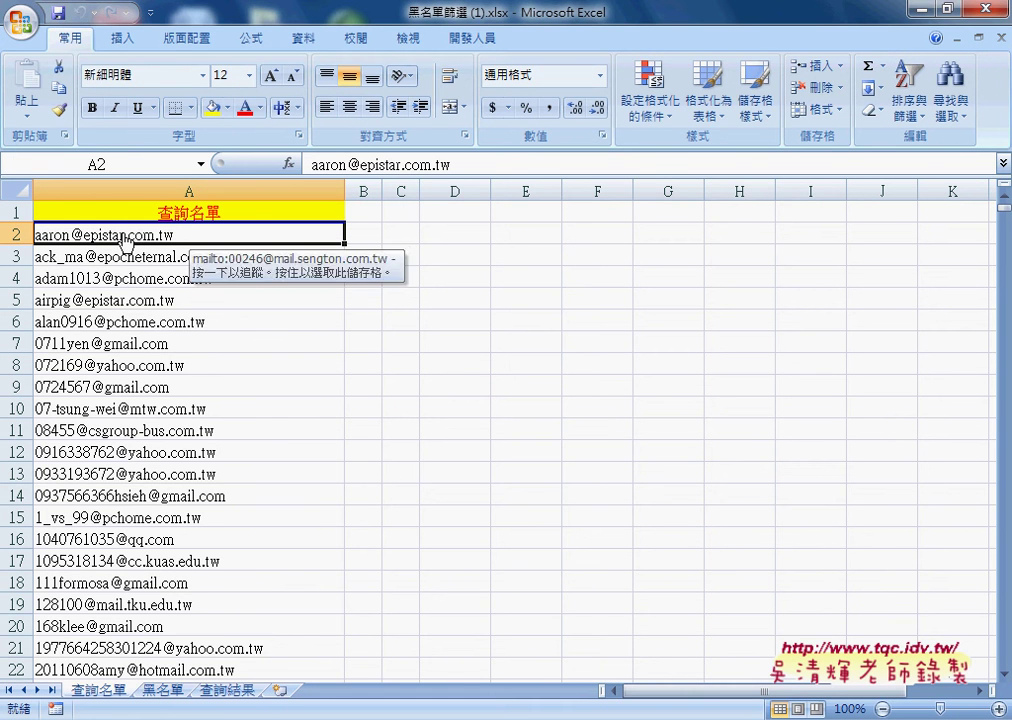
pyautogui.click(160, 691)
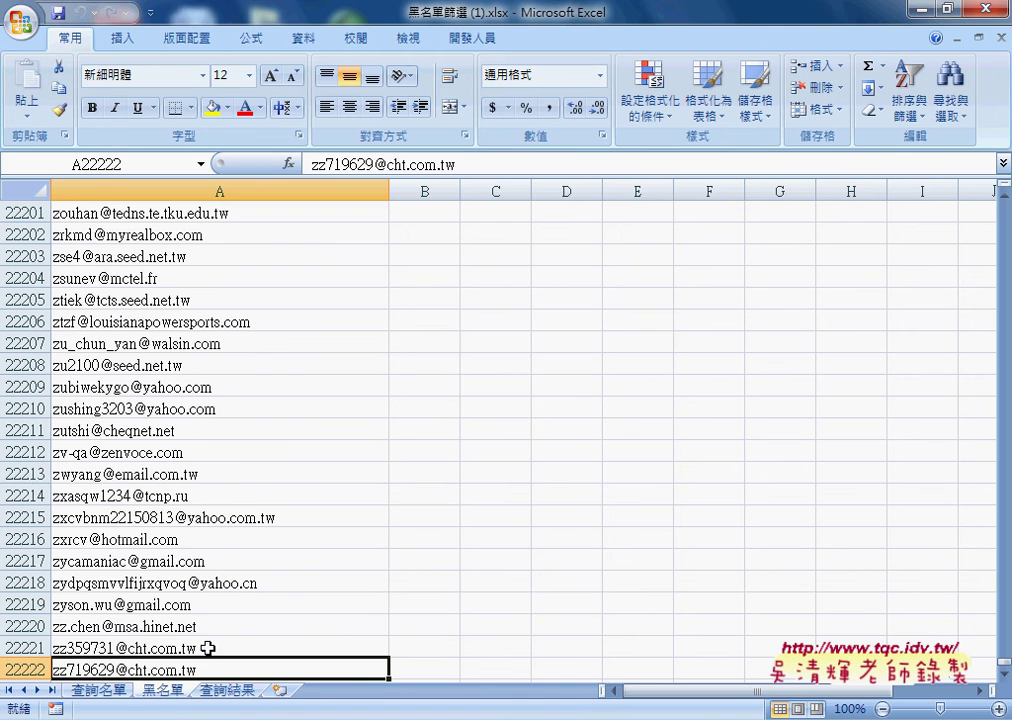
# Scroll 黑名單 back to the top, view the 查詢結果 buttons, and end on 查詢名單.
pyautogui.click(1003, 675)
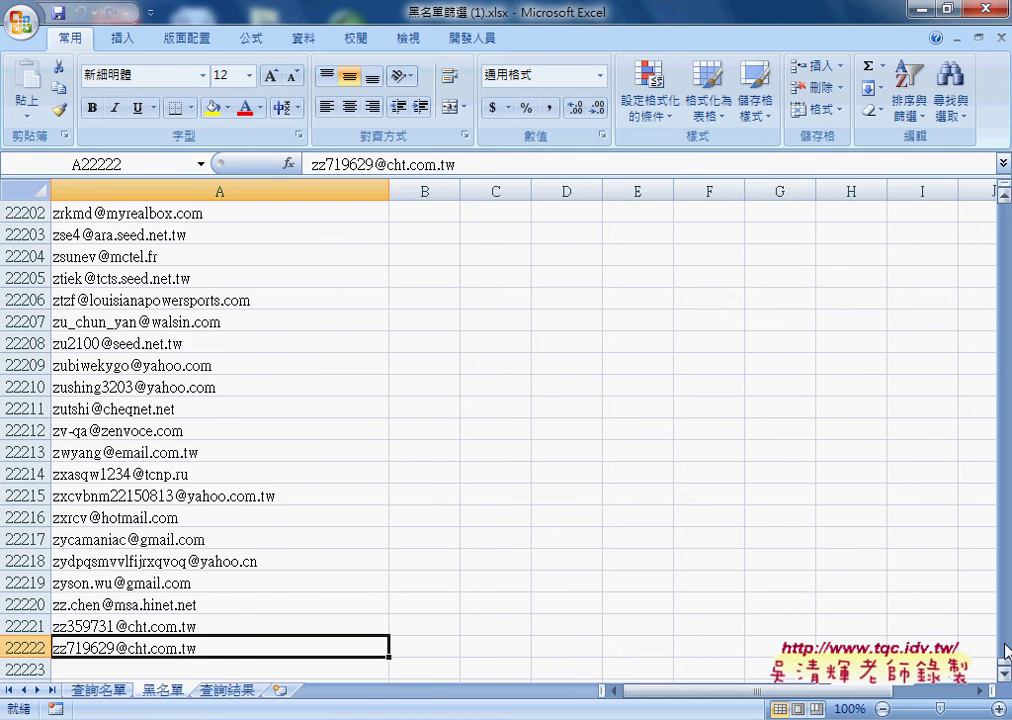
pyautogui.moveTo(1003, 660)
pyautogui.mouseDown()
pyautogui.moveTo(988, 243)
pyautogui.moveTo(1002, 208)
pyautogui.mouseUp()
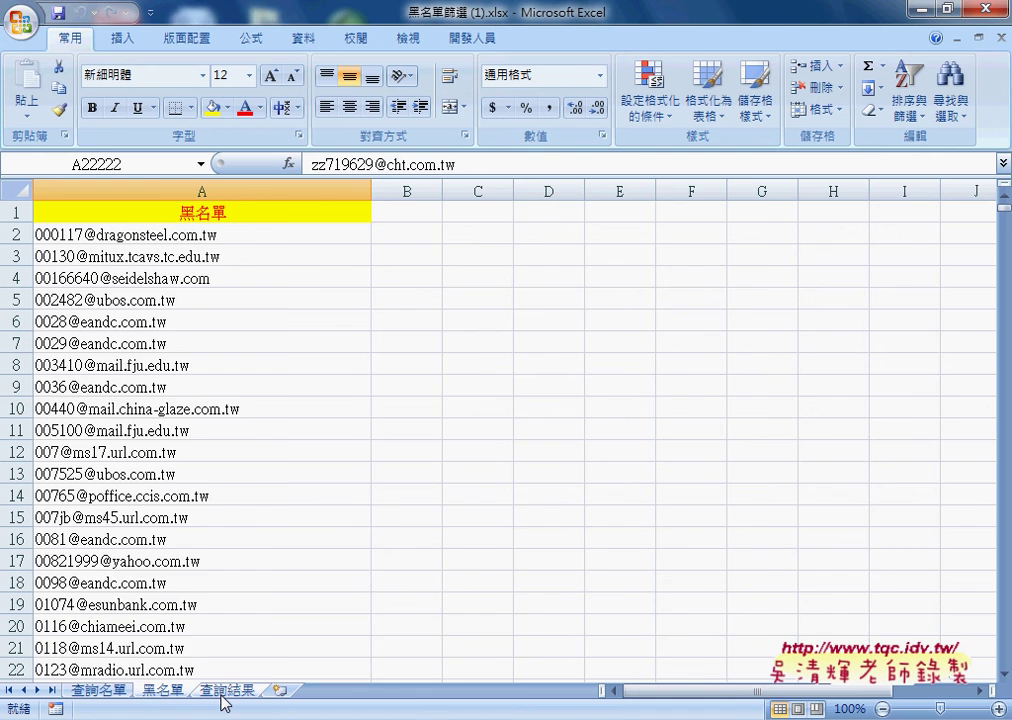
pyautogui.click(224, 690)
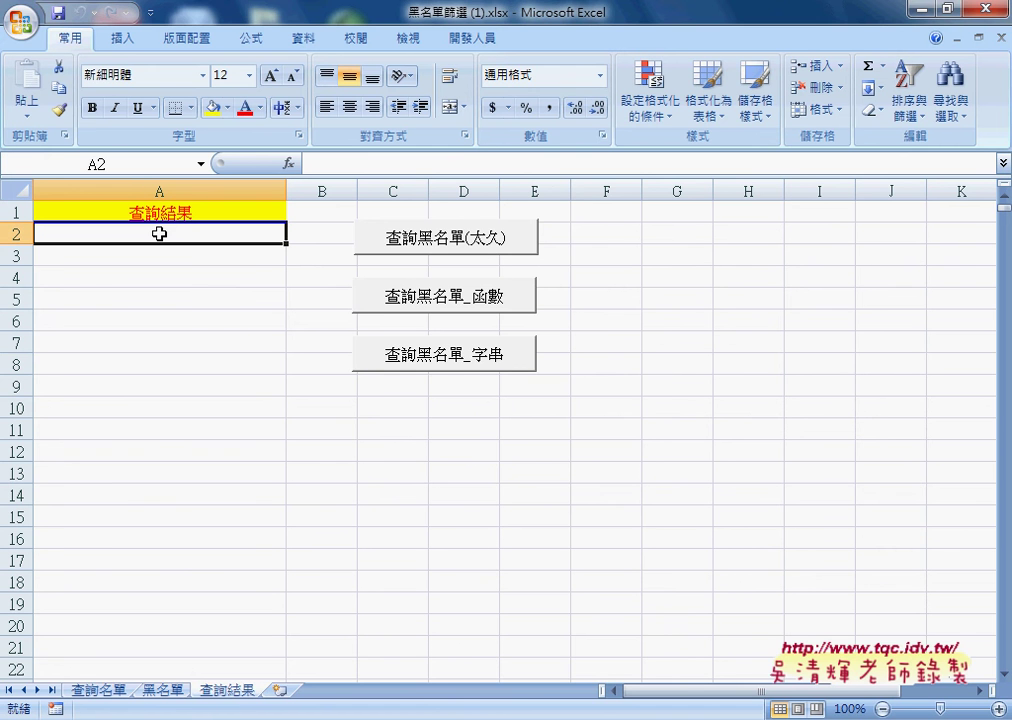
pyautogui.click(106, 692)
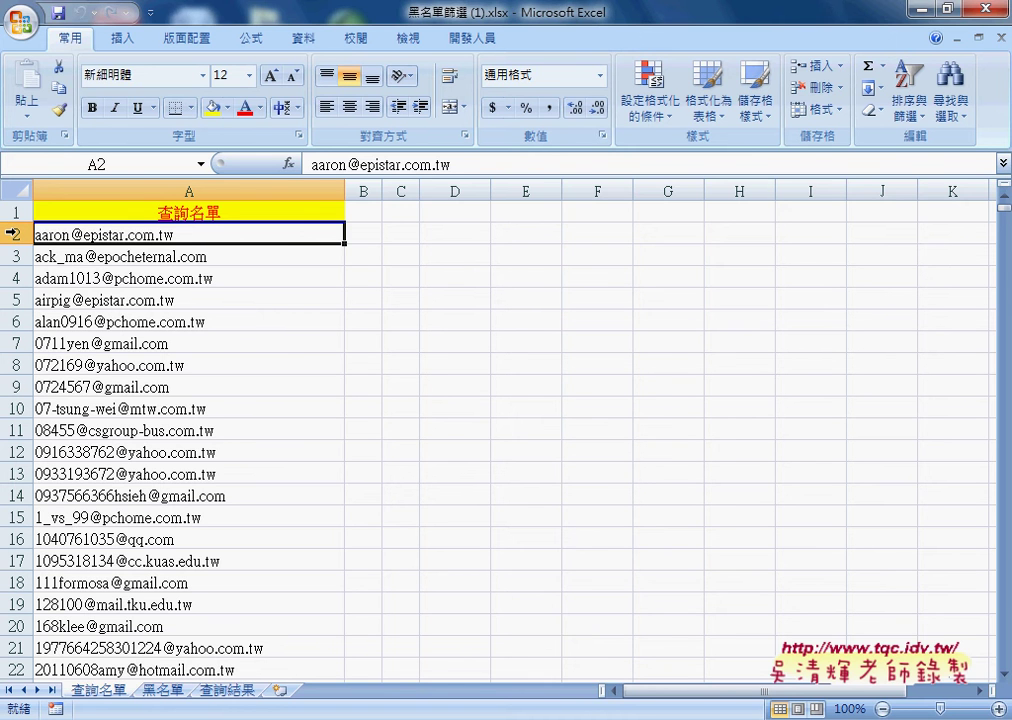
# Select row 2, the first address in A2 and the A1 header of the list.
pyautogui.click(15, 233)
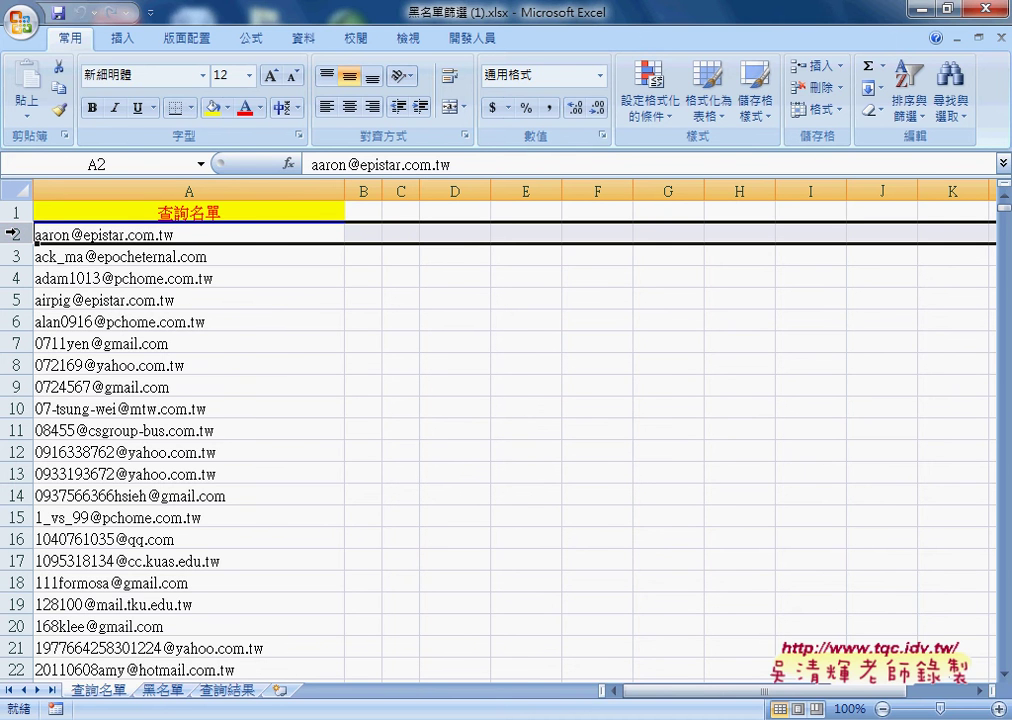
pyautogui.click(271, 233)
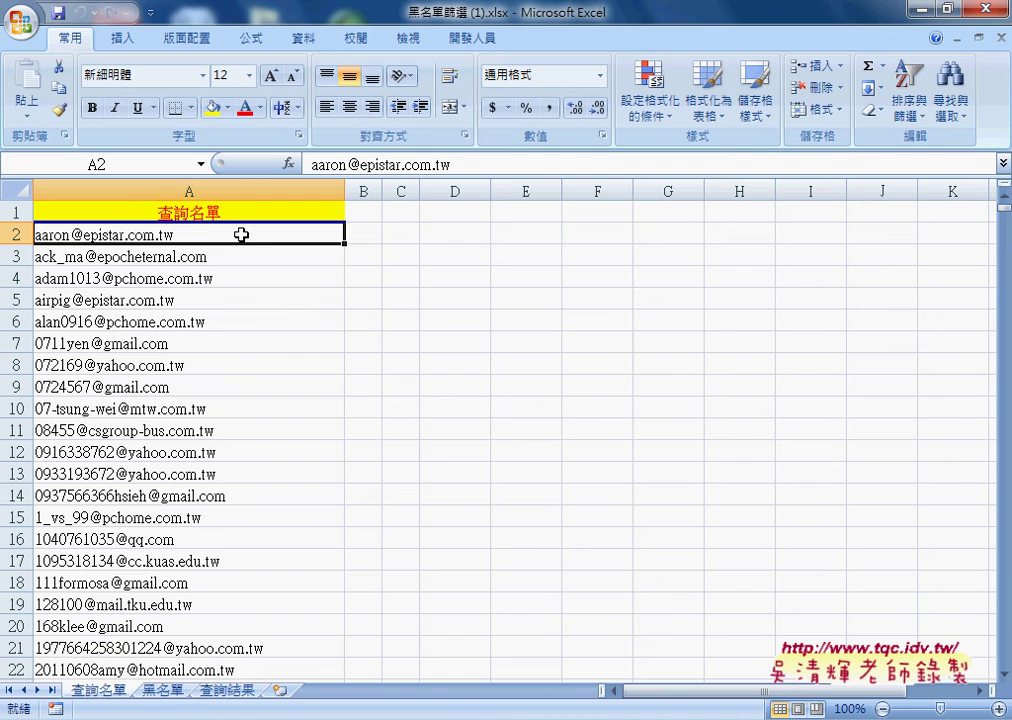
pyautogui.click(217, 206)
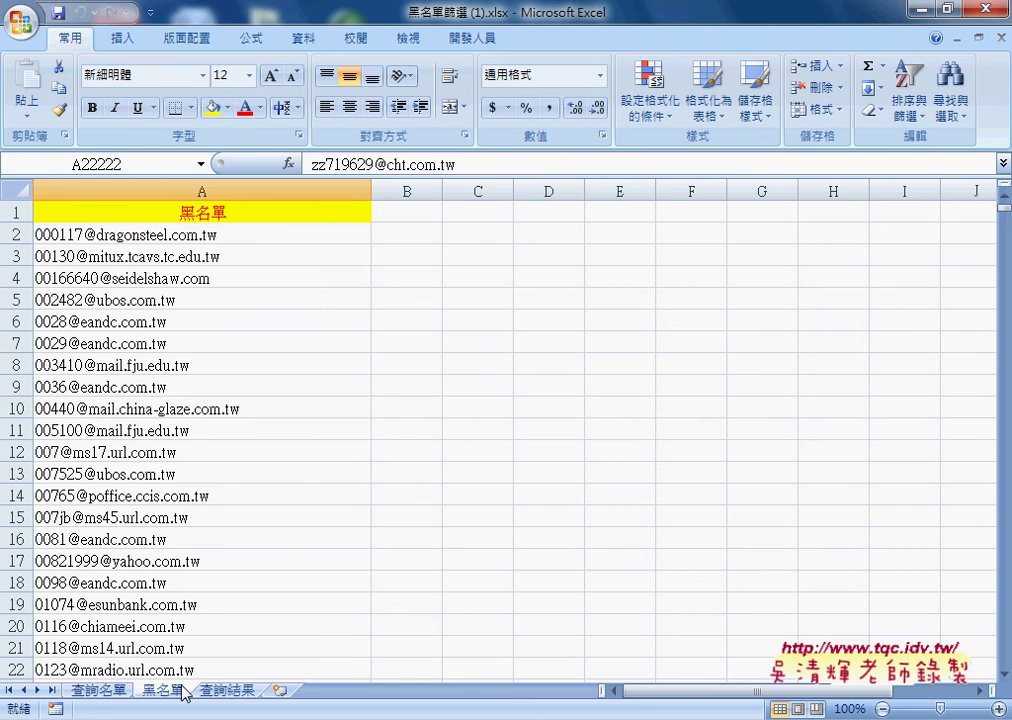
pyautogui.click(261, 235)
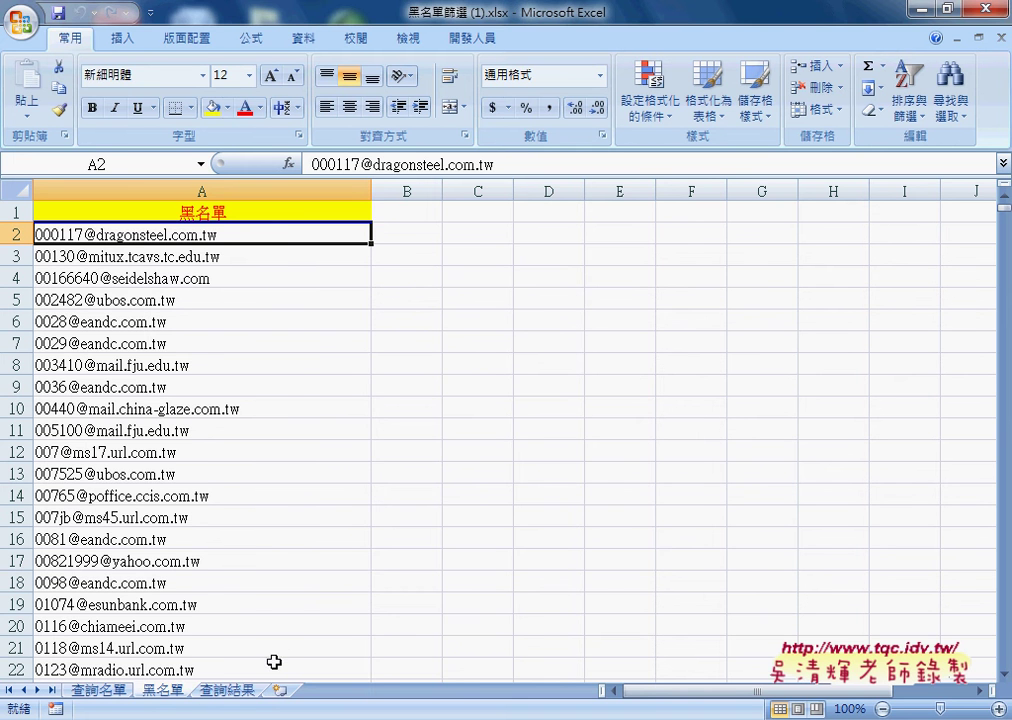
# Toggle between the 查詢名單 and 黑名單 sheets, ending on 黑名單.
pyautogui.click(100, 690)
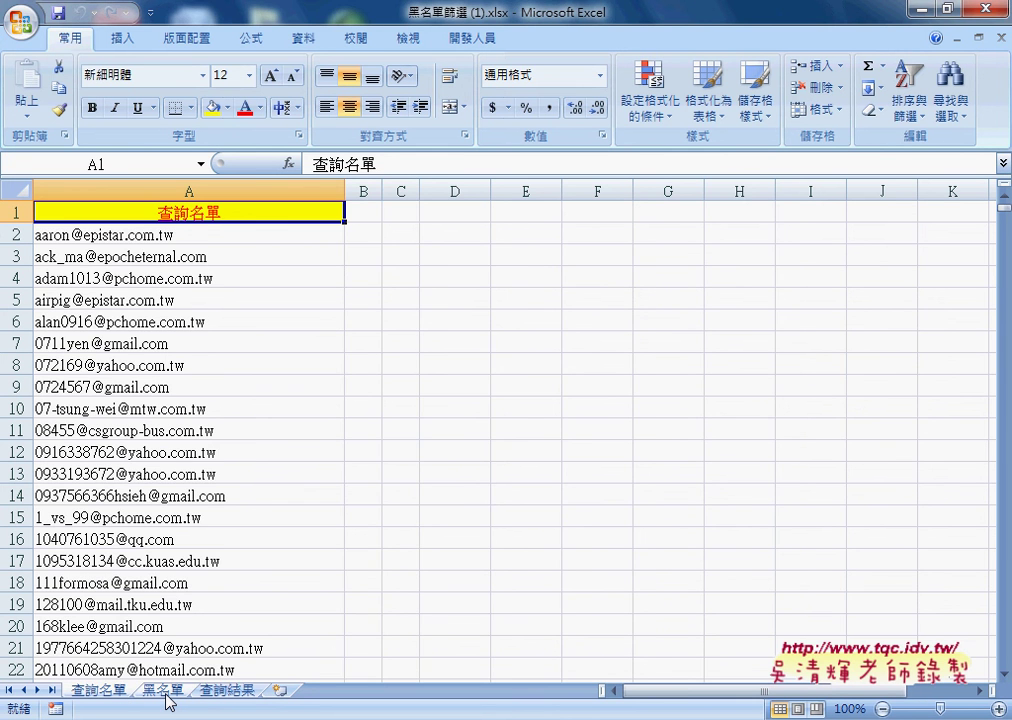
pyautogui.click(165, 690)
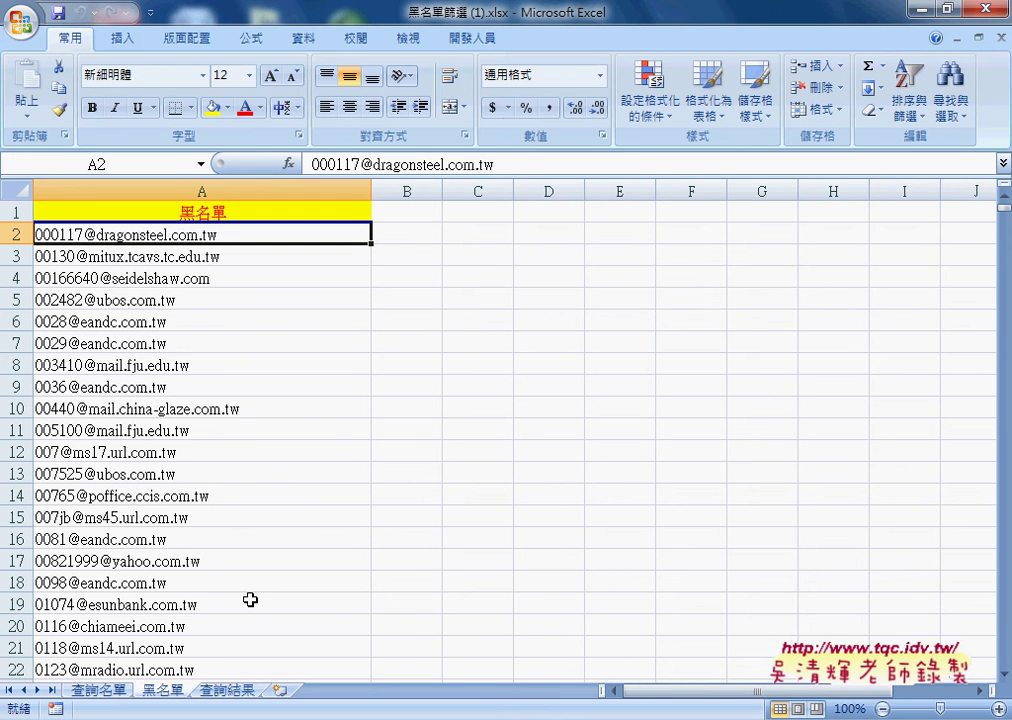
pyautogui.click(99, 690)
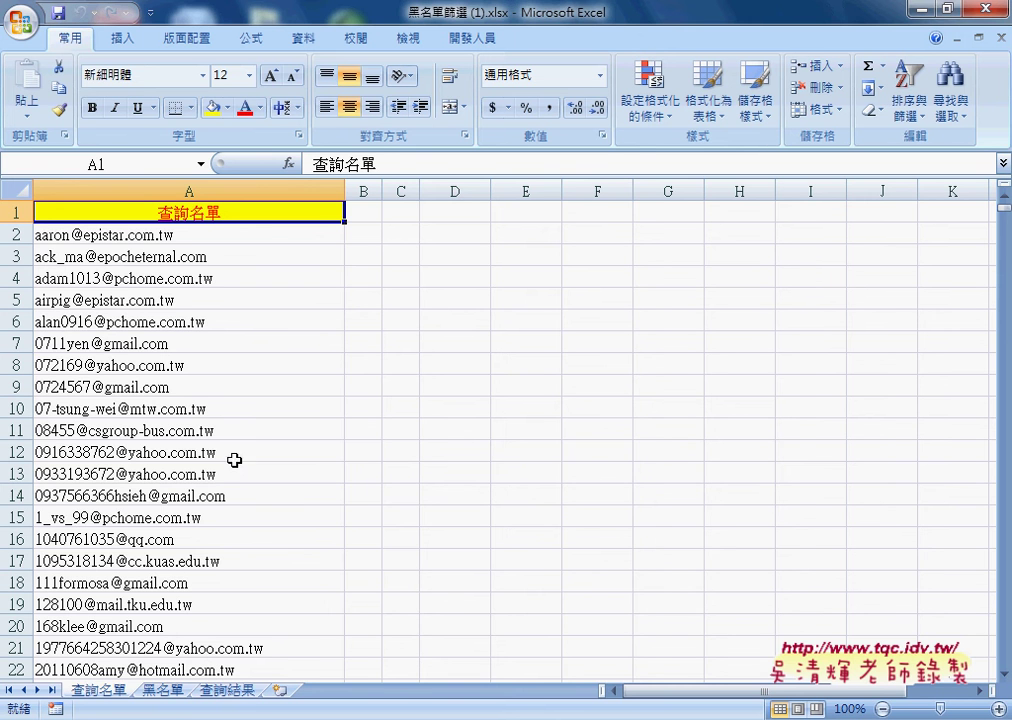
pyautogui.click(163, 690)
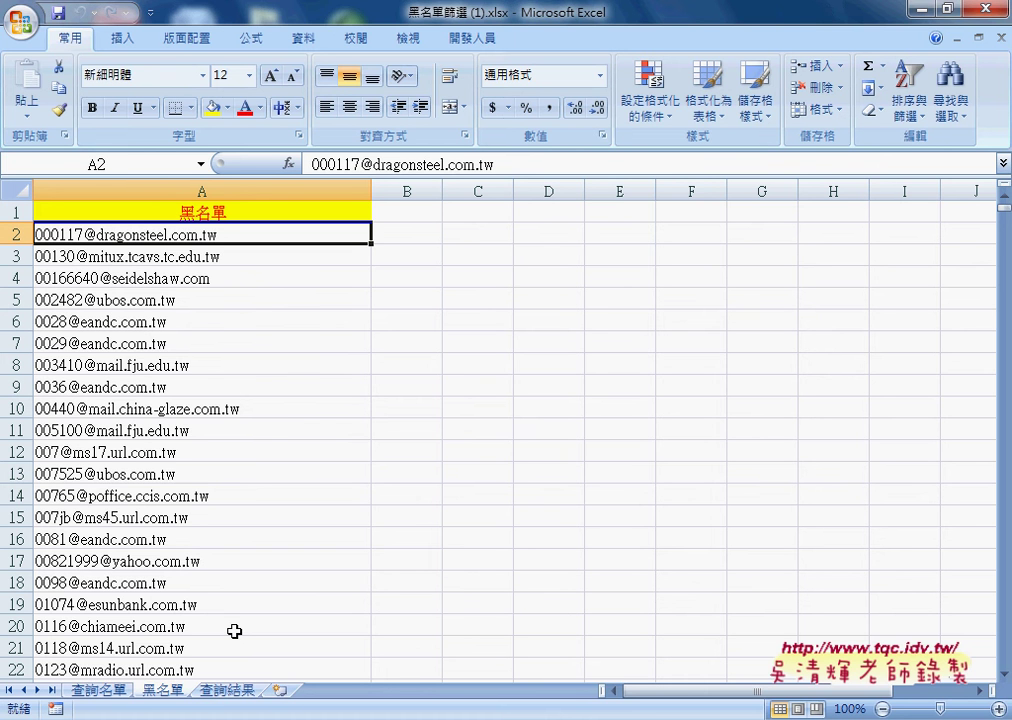
# Cycle through 查詢名單, 查詢結果 and 黑名單, settle on 查詢名單 and show the 開發人員 ribbon.
pyautogui.click(98, 690)
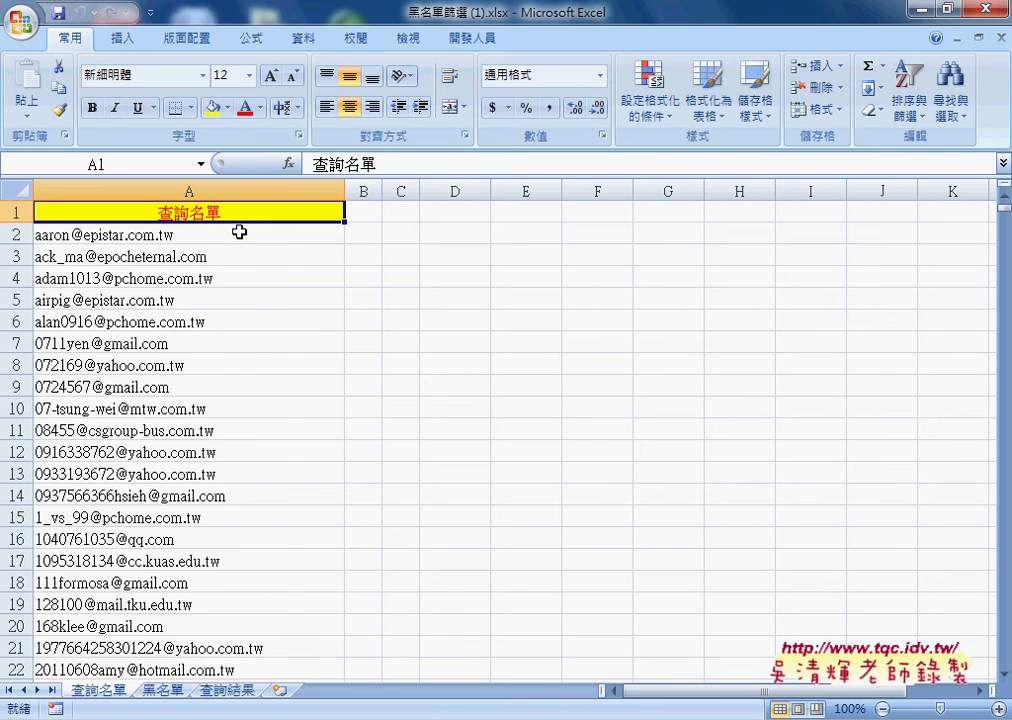
pyautogui.click(236, 690)
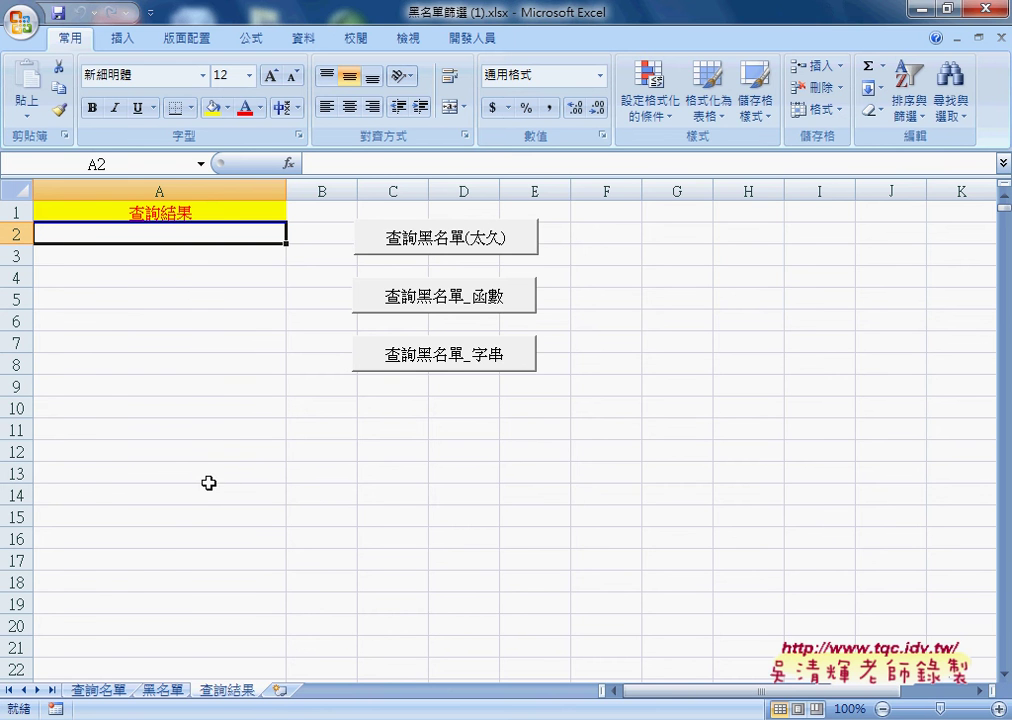
pyautogui.click(165, 691)
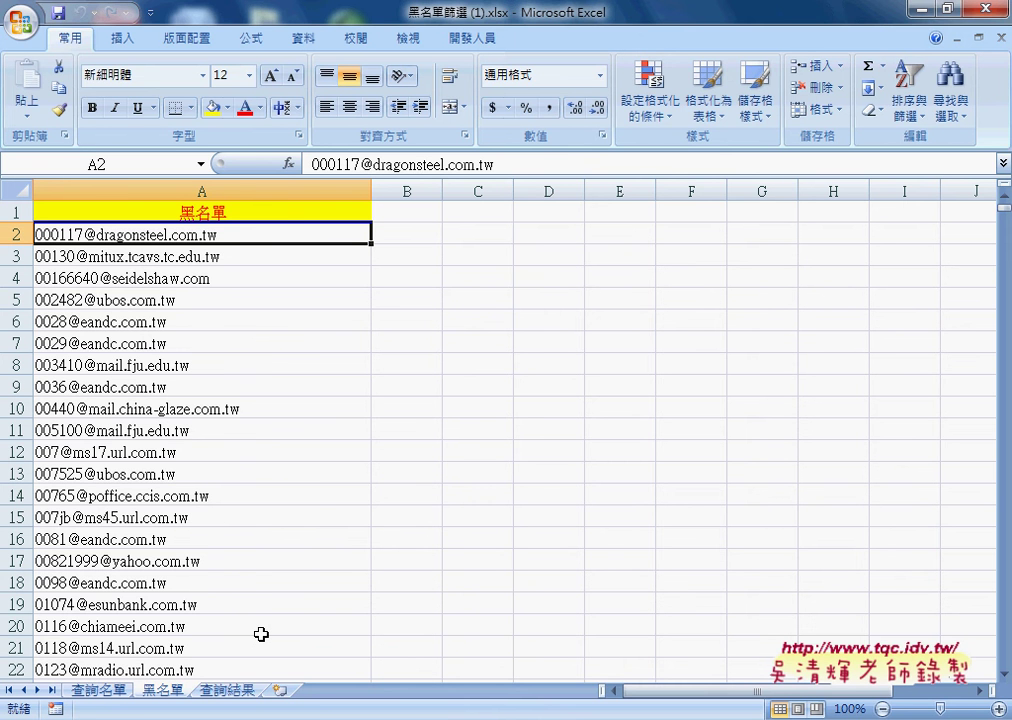
pyautogui.click(105, 691)
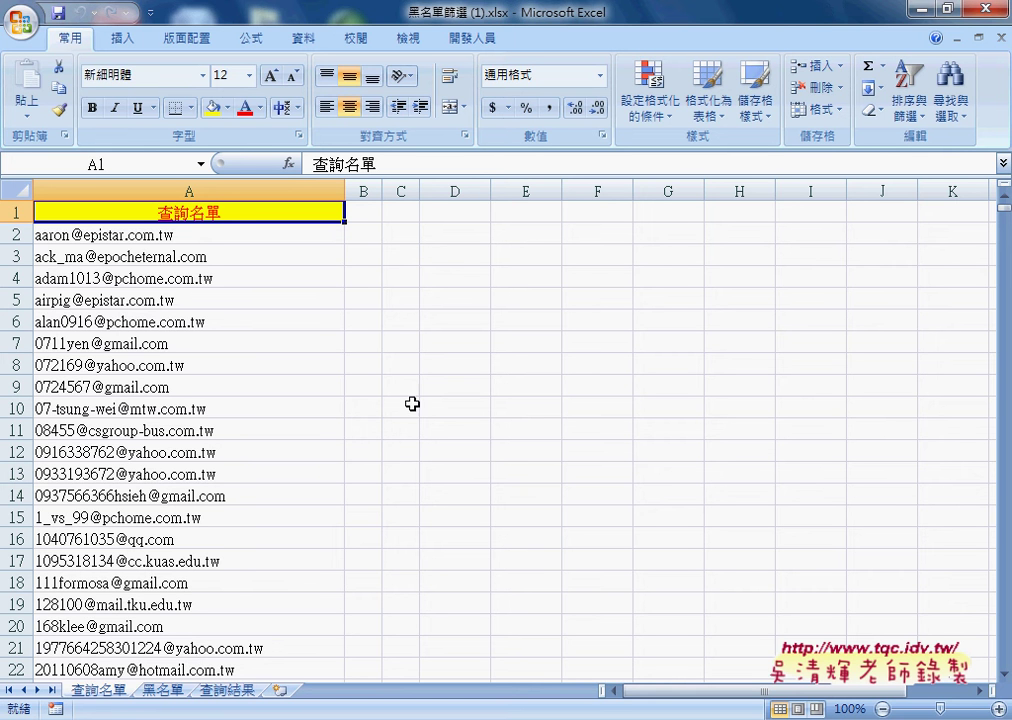
pyautogui.click(488, 46)
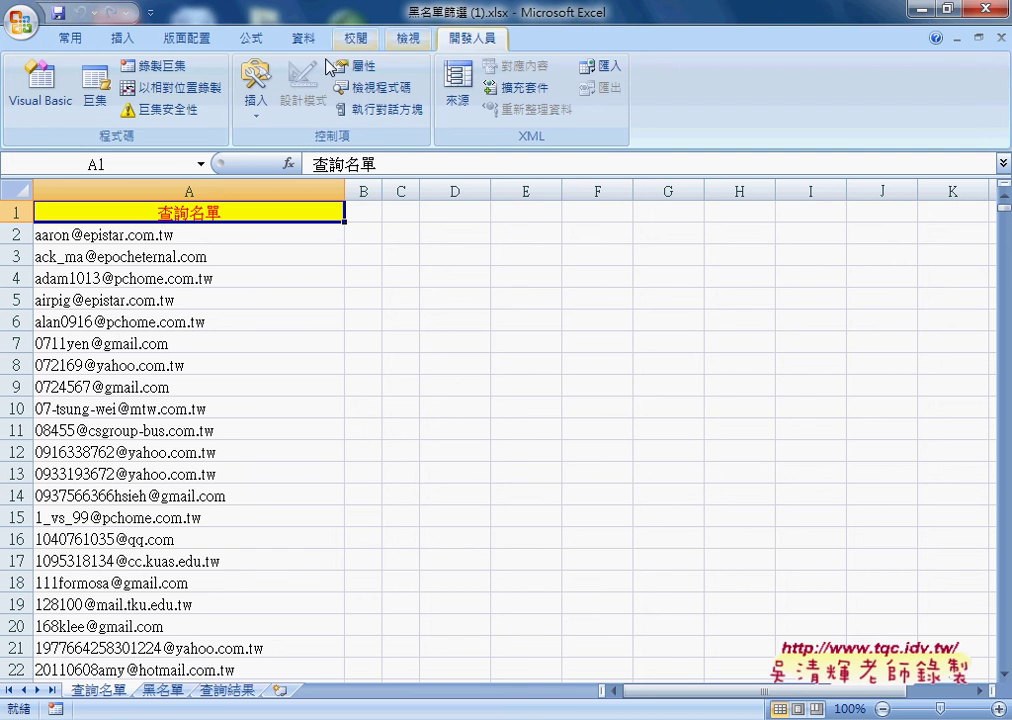
# From the Visual Basic editor's help, browse 程式語言參考 > 函數 > H-L down to InStr.
pyautogui.click(51, 74)
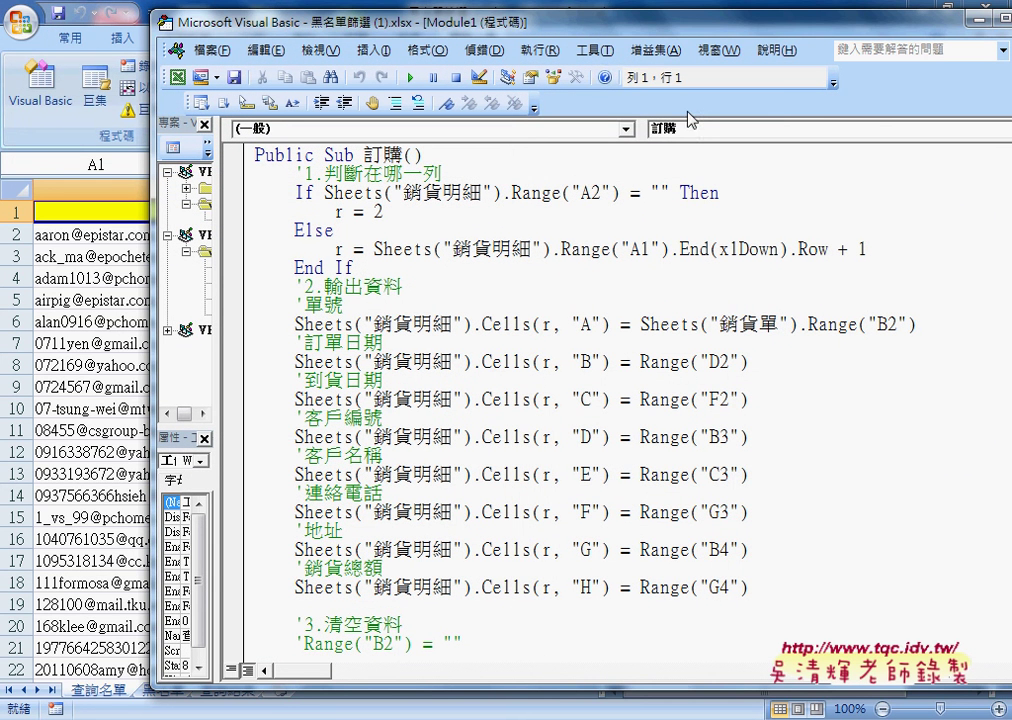
pyautogui.click(605, 78)
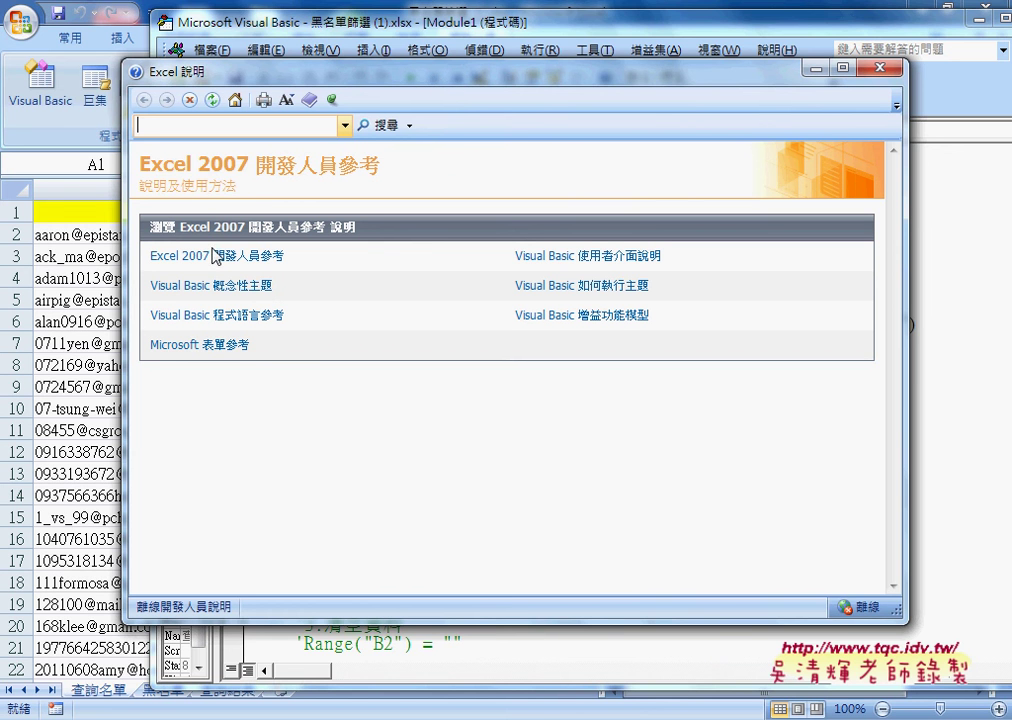
pyautogui.click(259, 322)
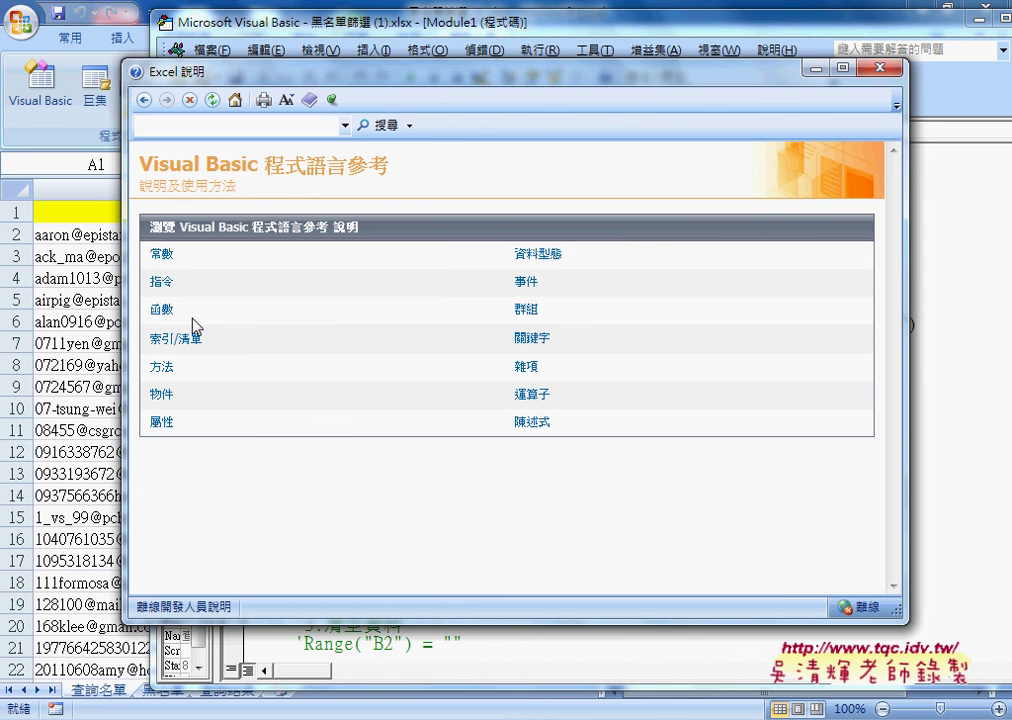
pyautogui.click(162, 311)
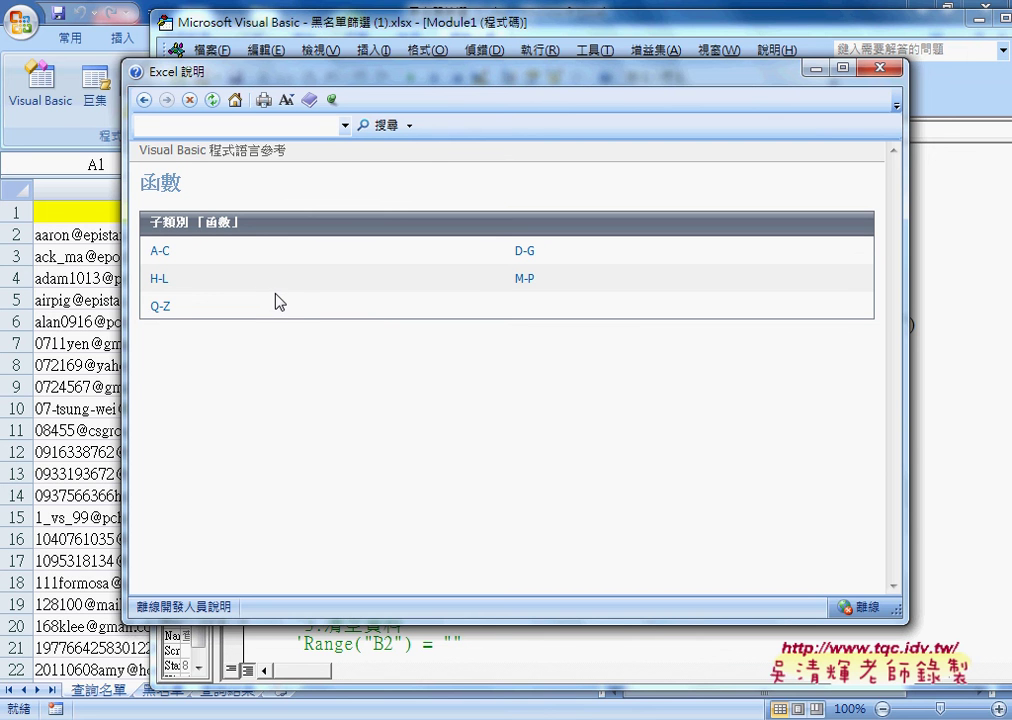
pyautogui.click(160, 280)
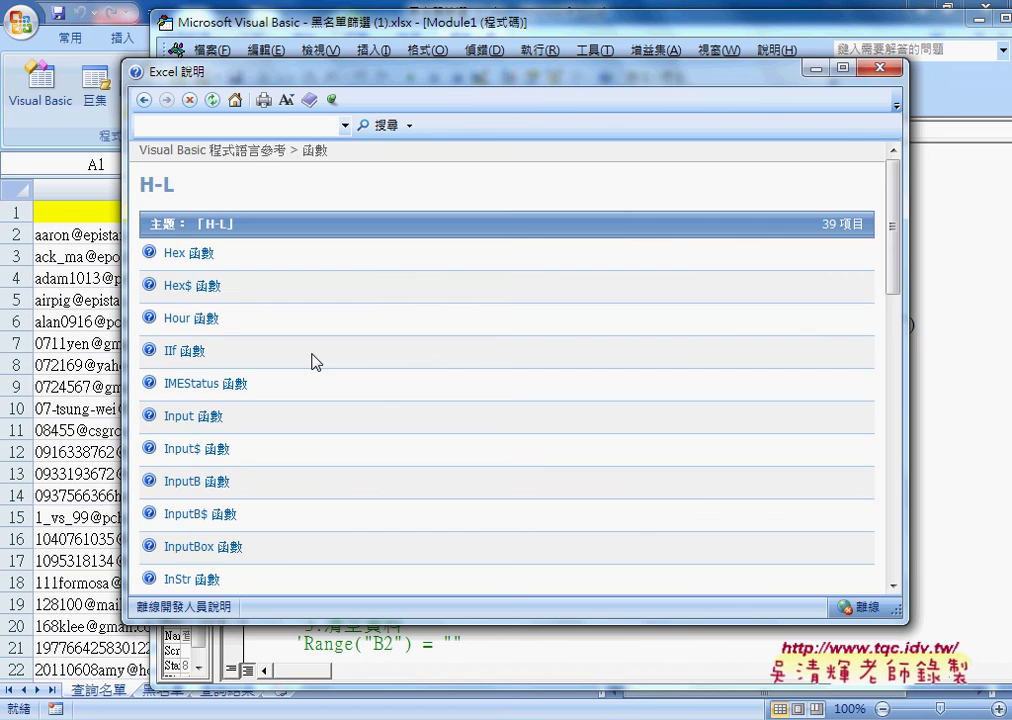
pyautogui.scroll(-1, 312, 362)
pyautogui.scroll(-1, 310, 363)
pyautogui.scroll(-1, 304, 364)
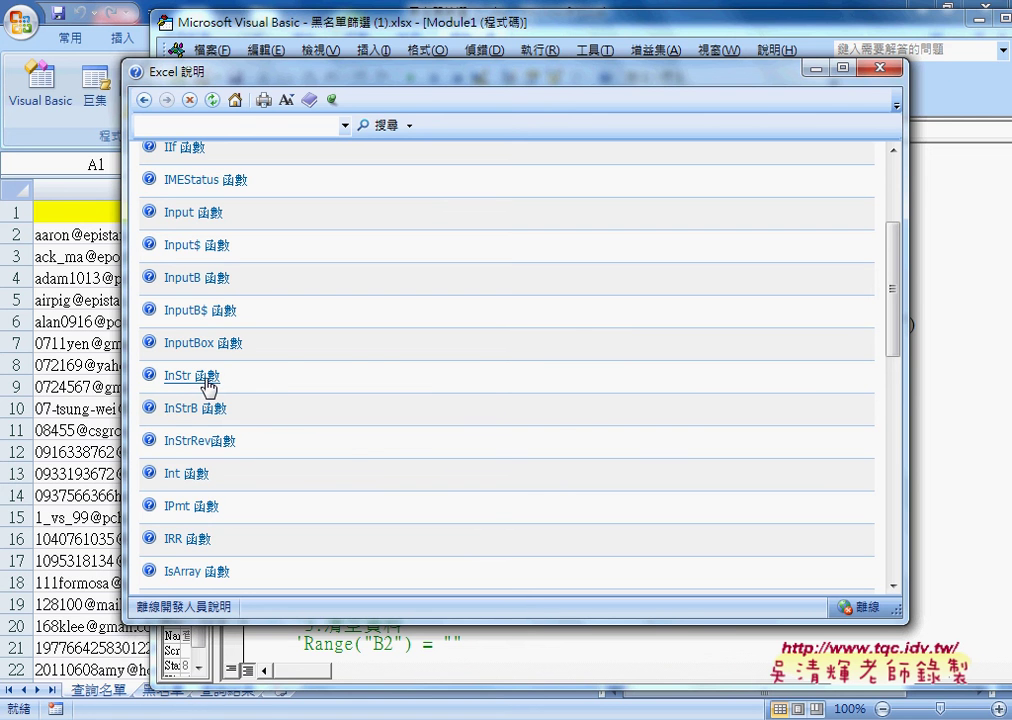
# Open the InStr help page and highlight InStr, start and string1 in its syntax.
pyautogui.click(207, 380)
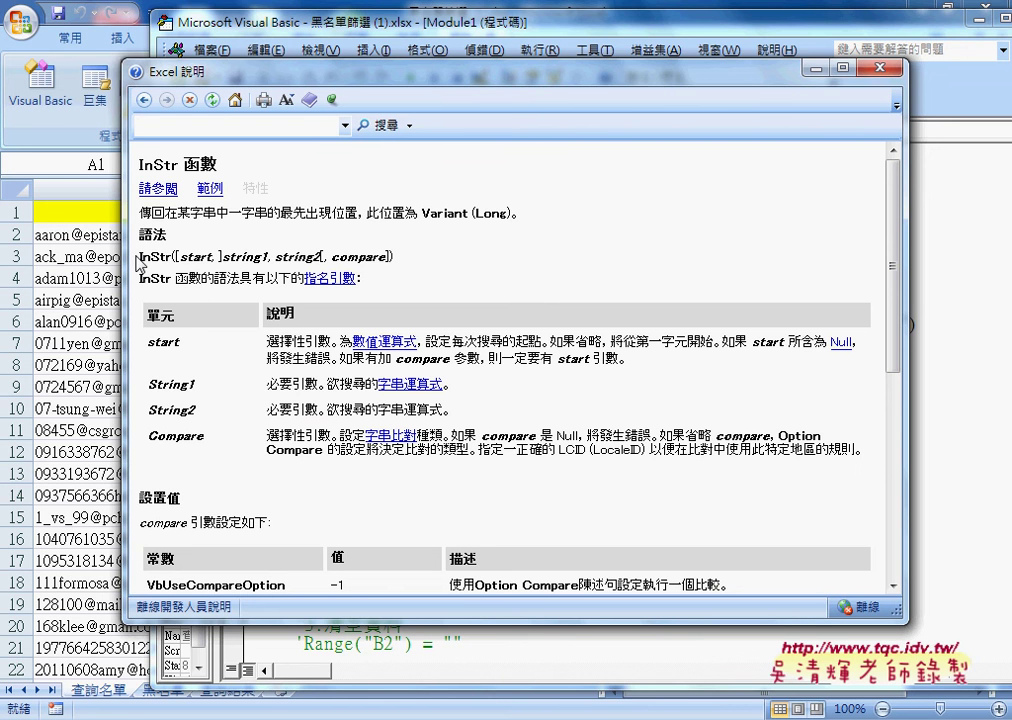
pyautogui.moveTo(139, 257); pyautogui.dragTo(175, 257)
pyautogui.doubleClick(193, 257)
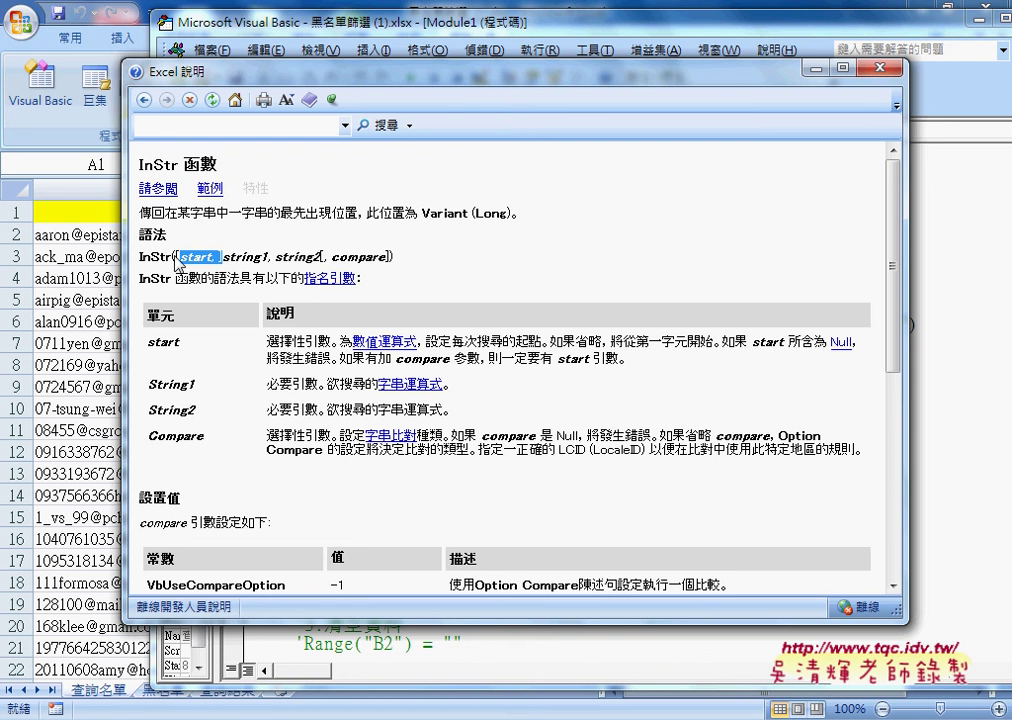
pyautogui.moveTo(229, 257); pyautogui.dragTo(268, 258)
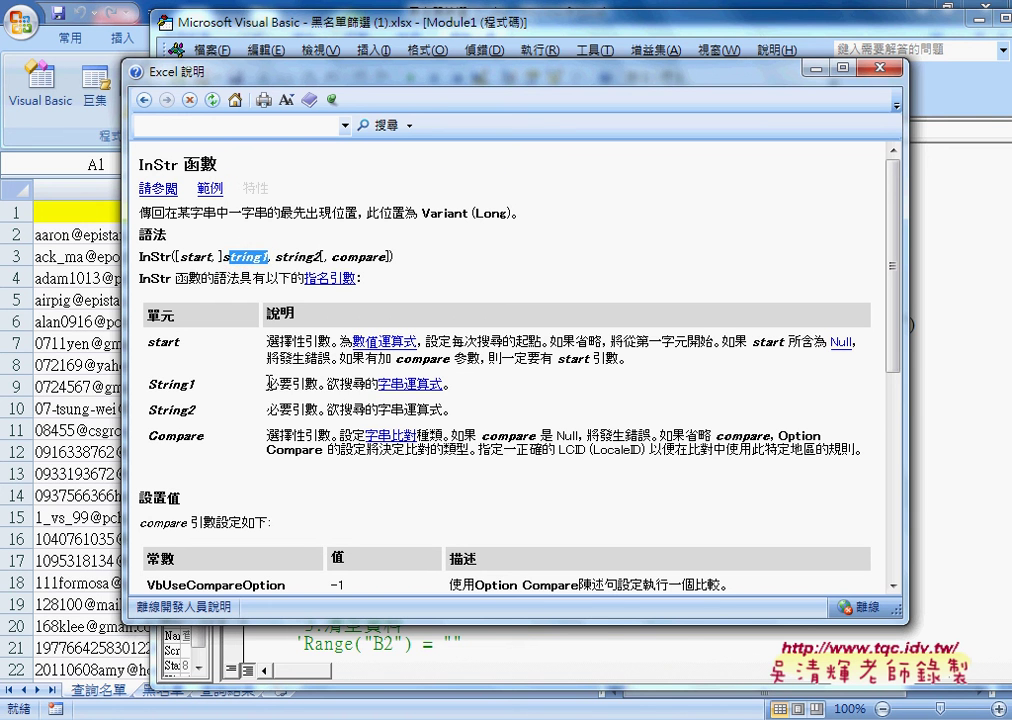
pyautogui.moveTo(267, 384); pyautogui.dragTo(453, 387)
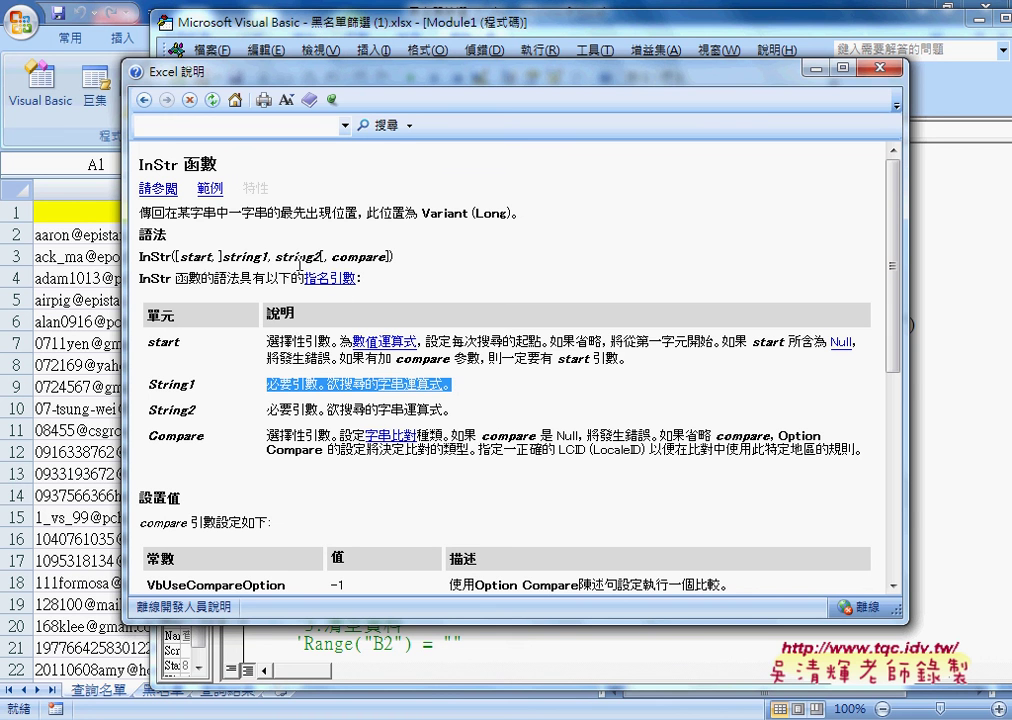
# Highlight string2, string1 and the 最先出現位置 description, then bring the workbook forward.
pyautogui.moveTo(277, 256); pyautogui.dragTo(321, 256)
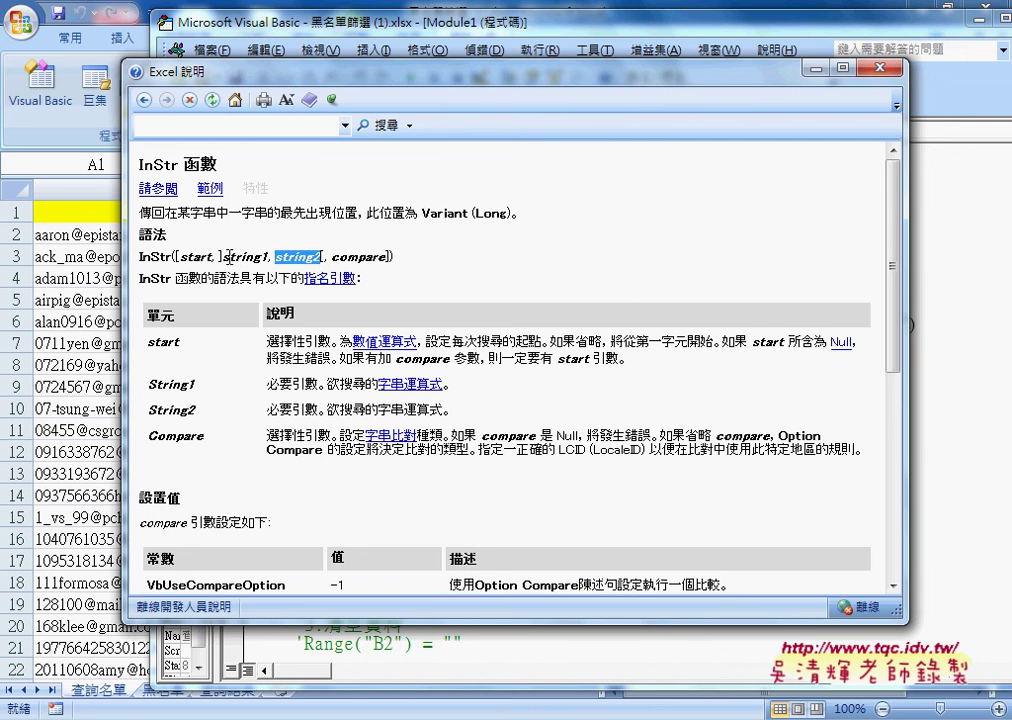
pyautogui.moveTo(222, 256); pyautogui.dragTo(268, 257)
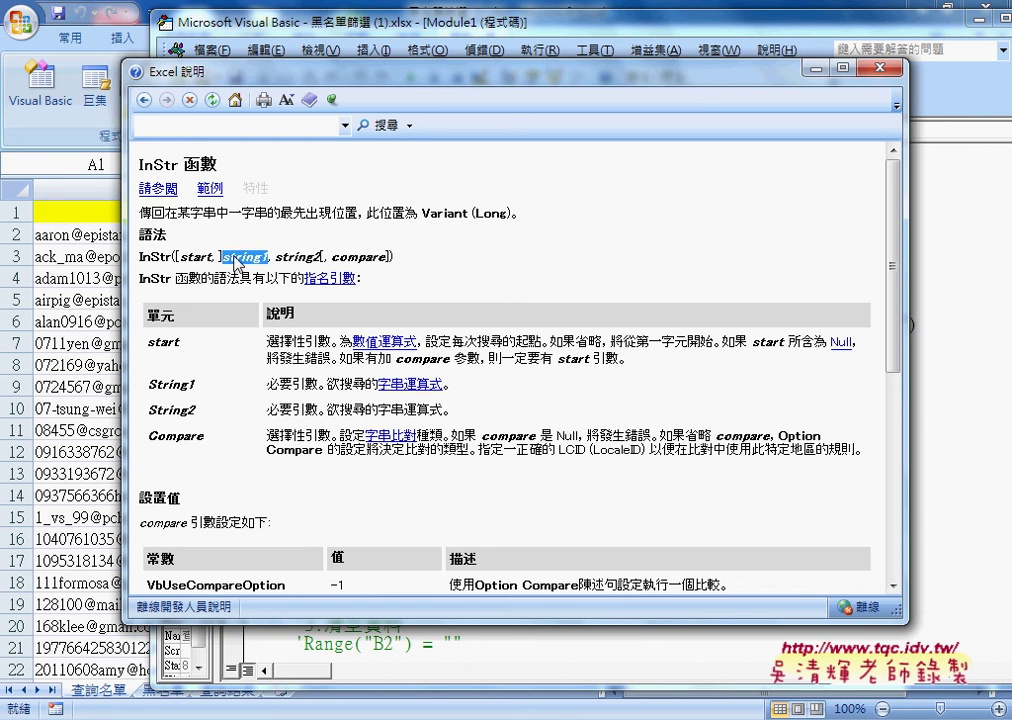
pyautogui.moveTo(275, 257); pyautogui.dragTo(319, 257)
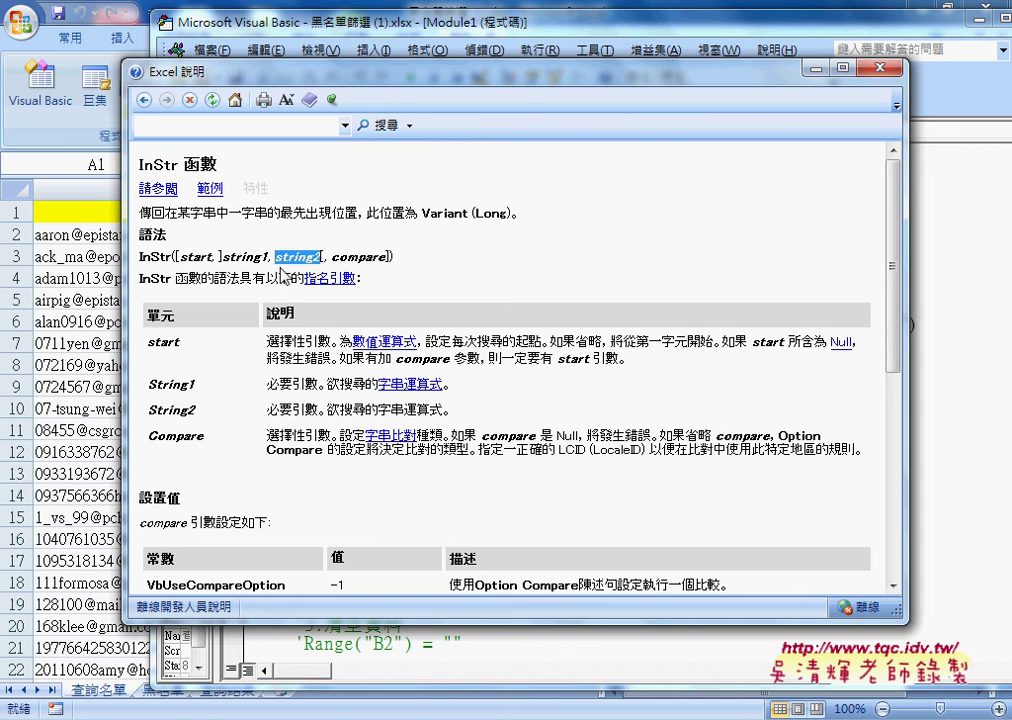
pyautogui.click(287, 216)
pyautogui.moveTo(287, 216); pyautogui.dragTo(352, 215)
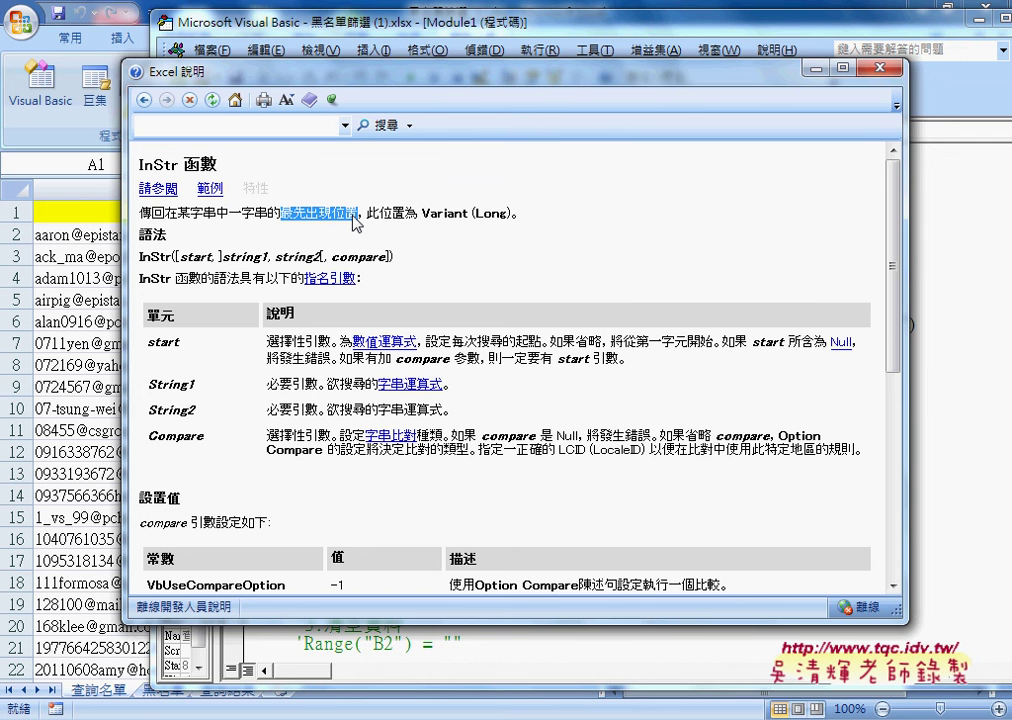
pyautogui.click(90, 213)
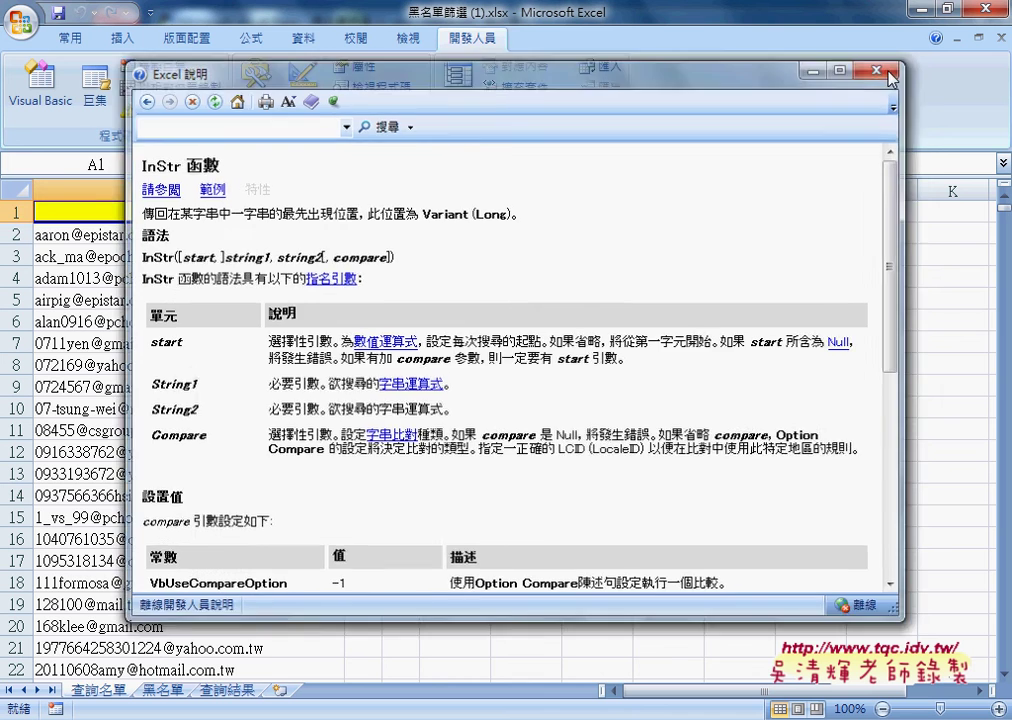
# Close the InStr help and switch between 查詢結果 and 查詢名單, ending on 查詢結果.
pyautogui.click(887, 78)
pyautogui.click(232, 691)
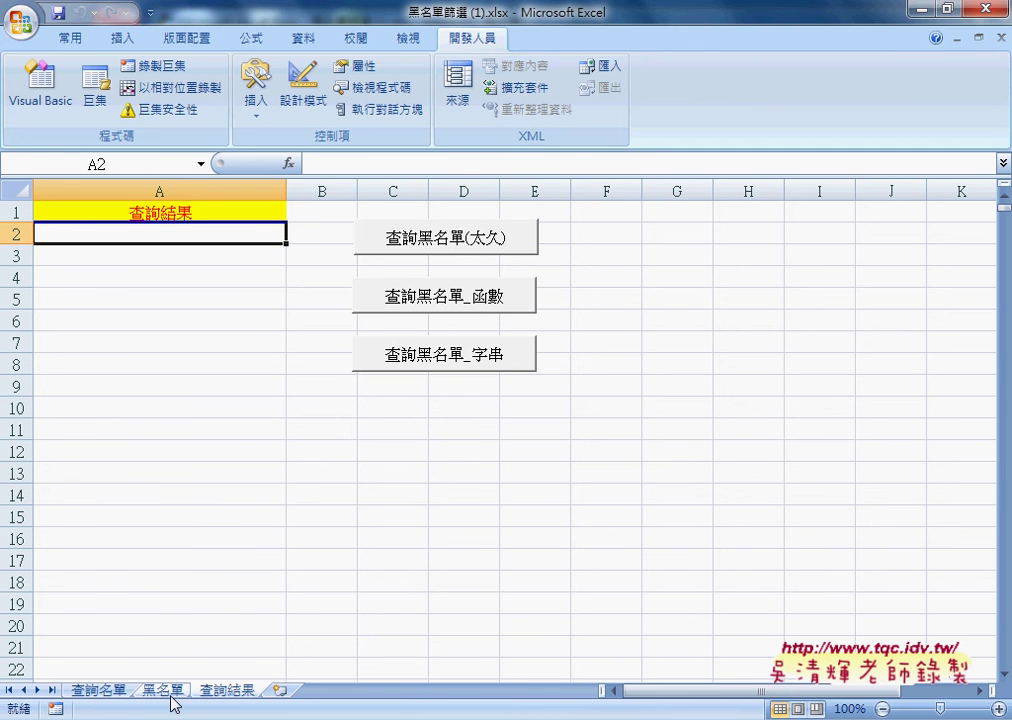
pyautogui.click(97, 690)
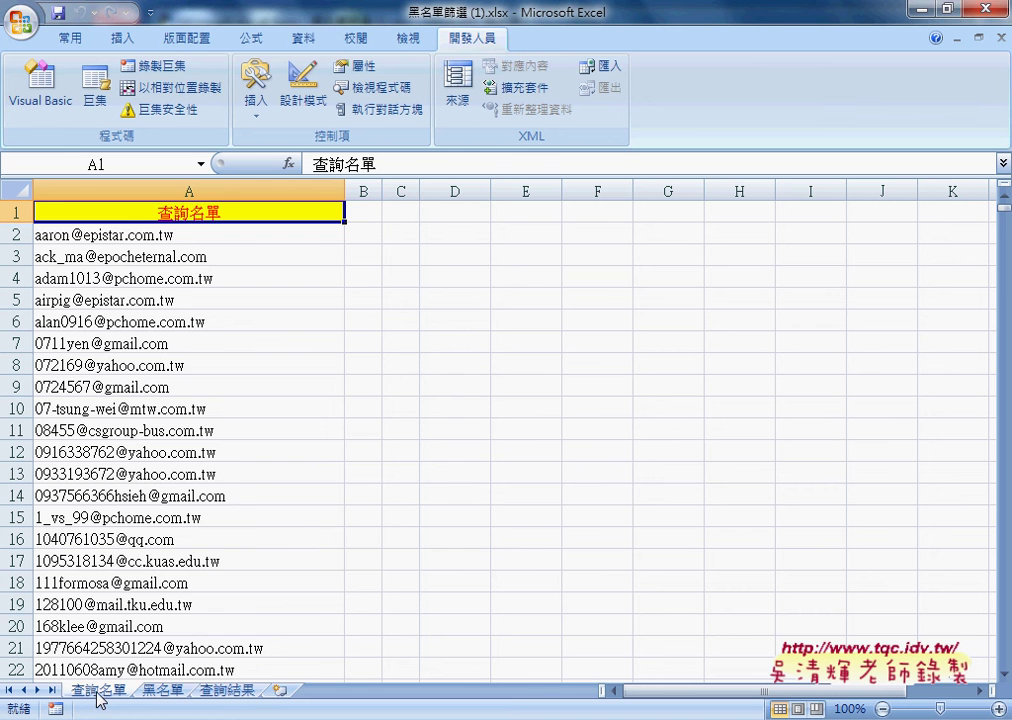
pyautogui.click(228, 692)
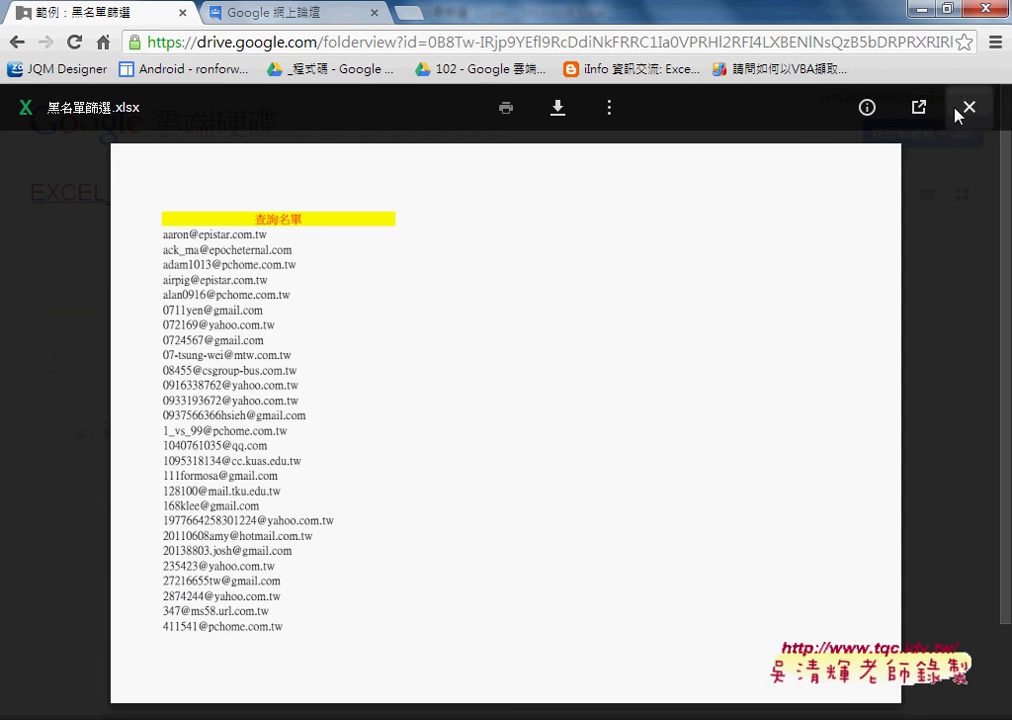
# Close the 黑名單篩選.xlsx preview, return to the shared Drive folder and scroll its folder grid.
pyautogui.click(962, 110)
pyautogui.click(17, 43)
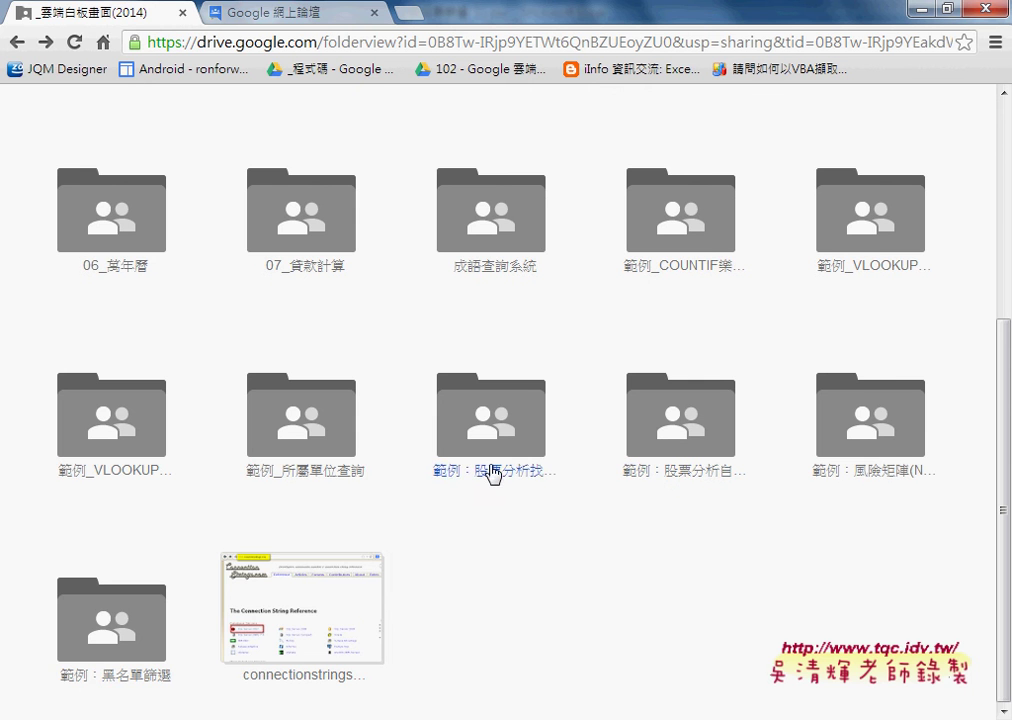
pyautogui.scroll(1, 492, 474)
pyautogui.scroll(1, 490, 470)
pyautogui.scroll(-1, 490, 472)
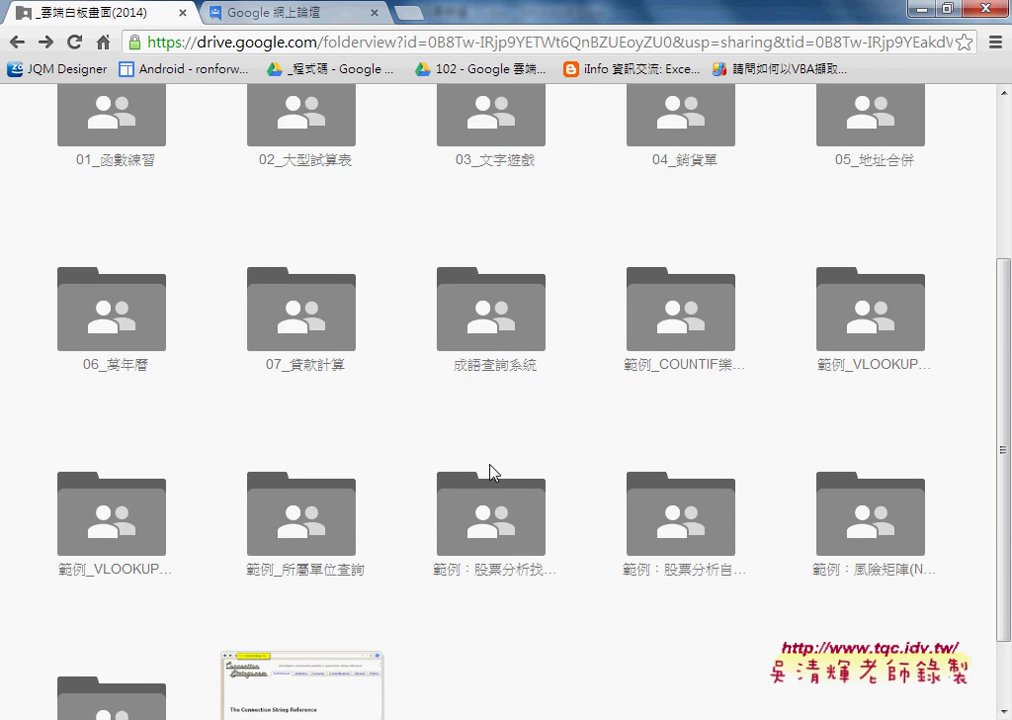
pyautogui.scroll(-1, 490, 472)
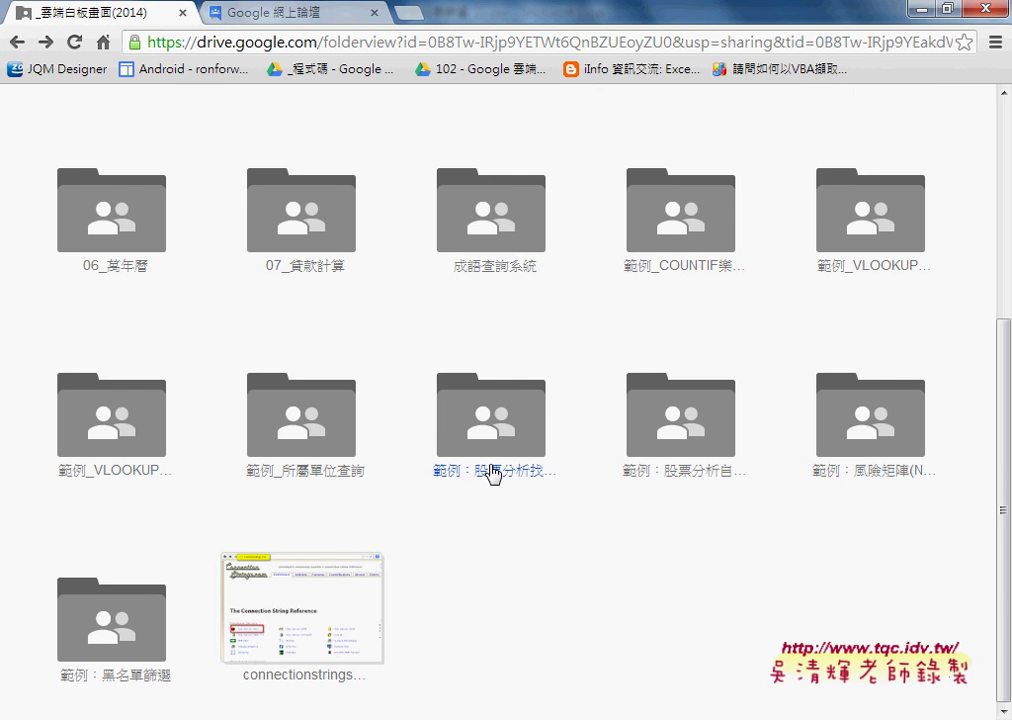
pyautogui.scroll(1, 439, 465)
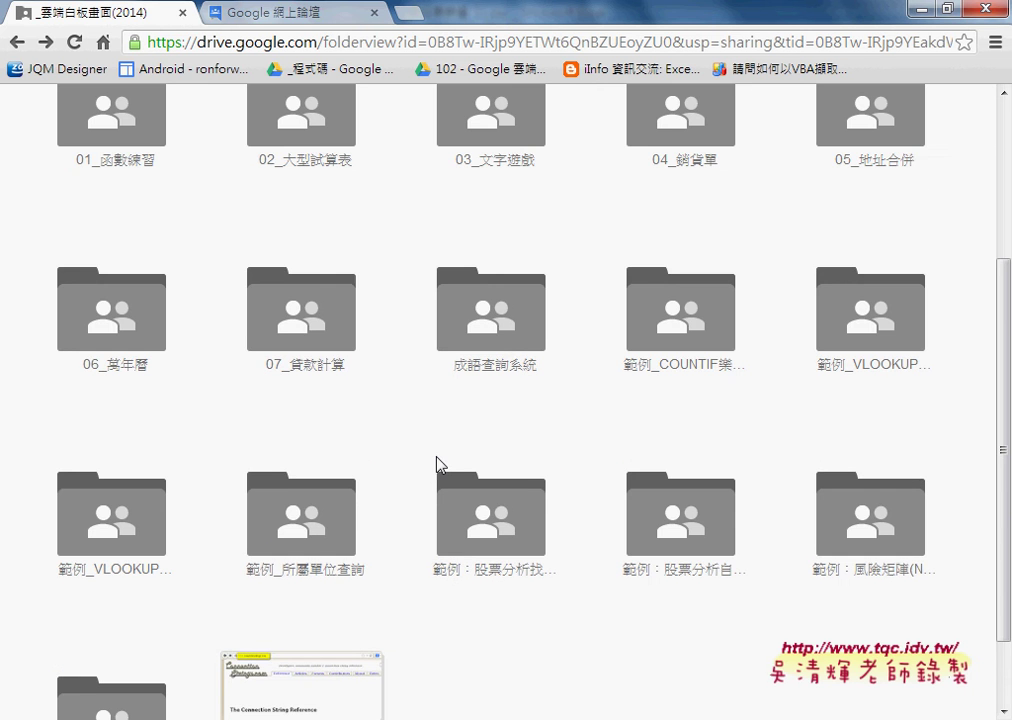
pyautogui.scroll(-1, 437, 463)
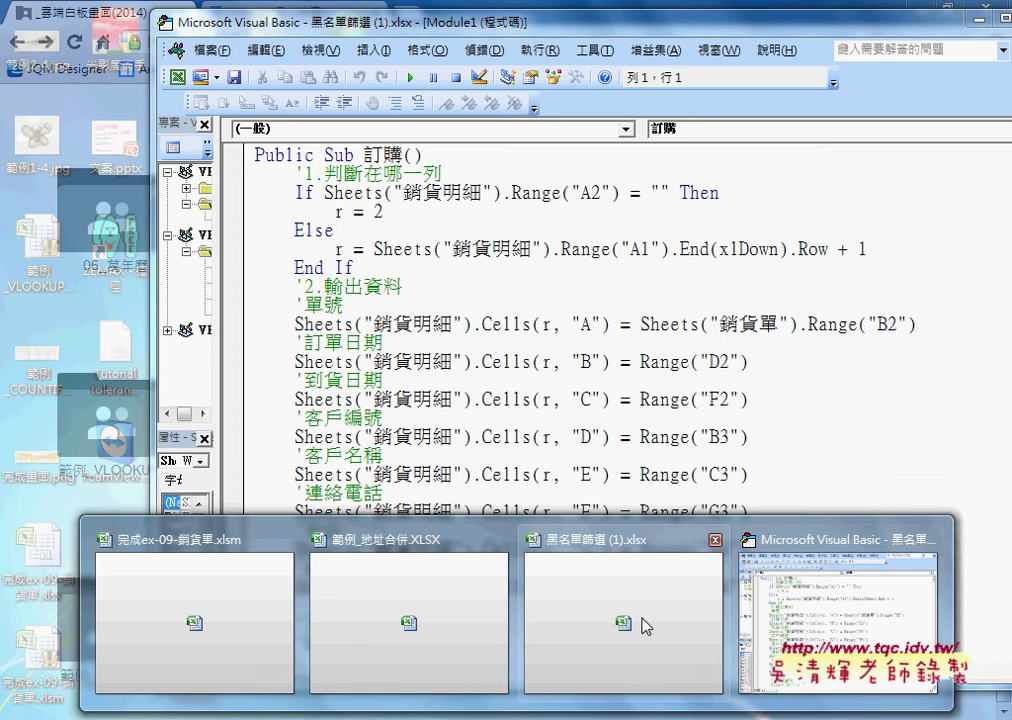
# Bring 黑名單篩選 (1).xlsx to the front, check the 查詢名單 and 黑名單 sheets, then return to 查詢結果.
pyautogui.click(644, 625)
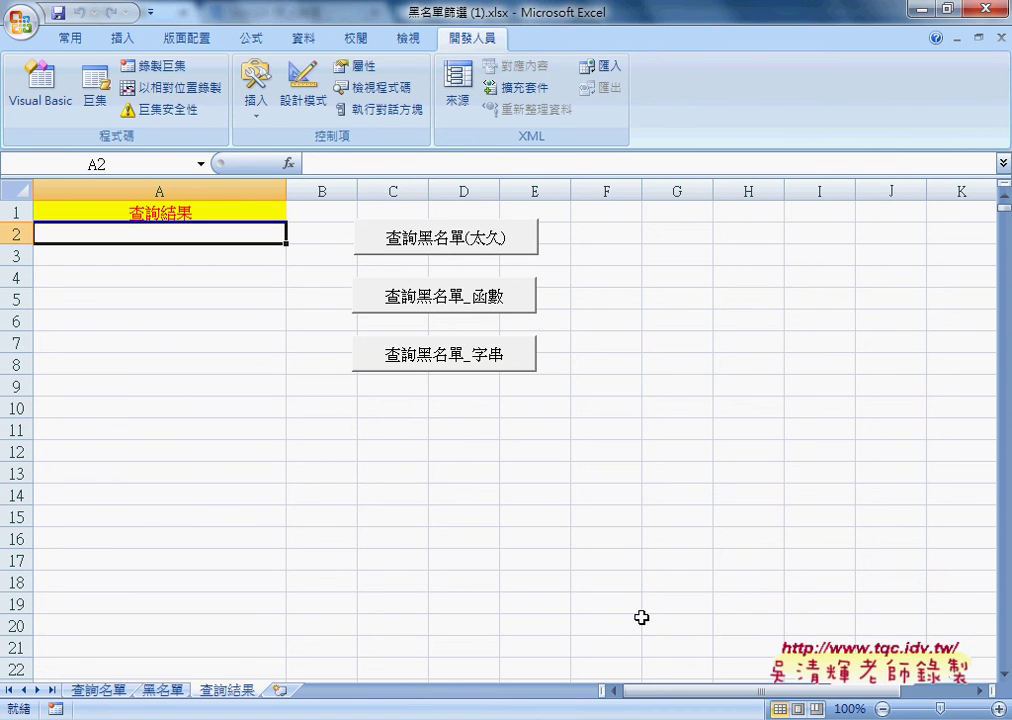
pyautogui.click(115, 692)
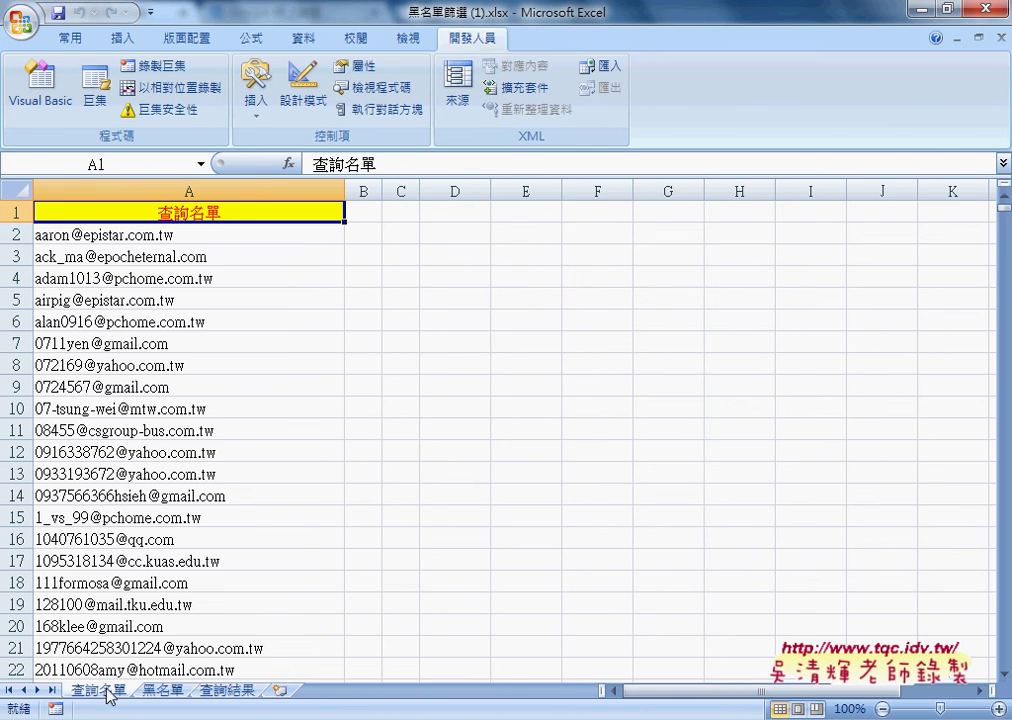
pyautogui.click(163, 694)
pyautogui.click(228, 692)
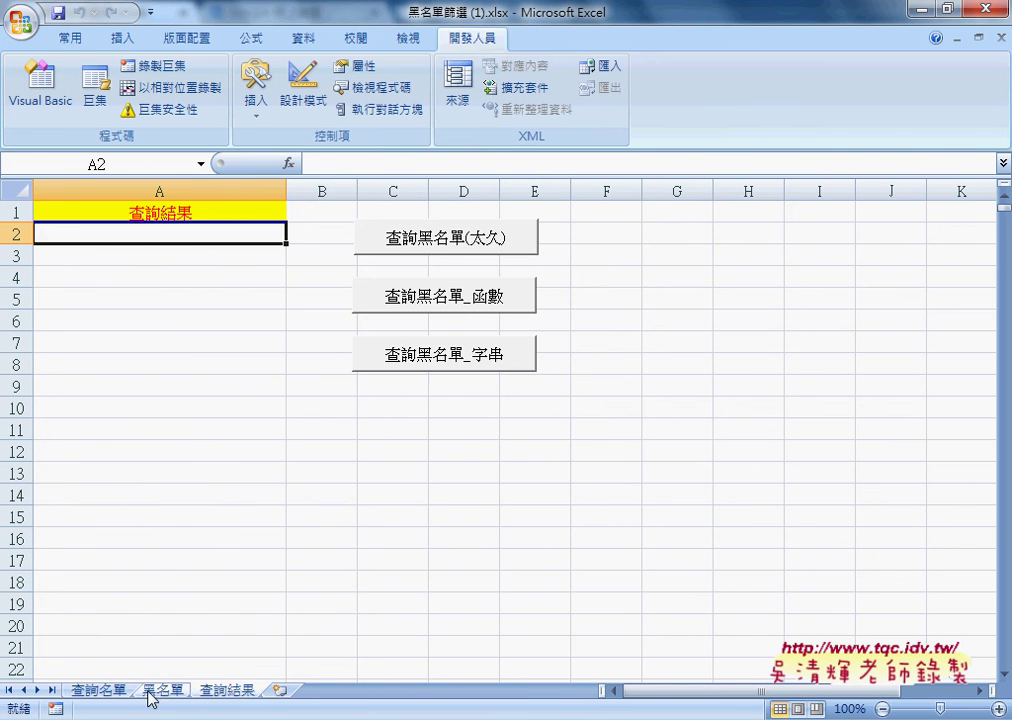
pyautogui.click(118, 692)
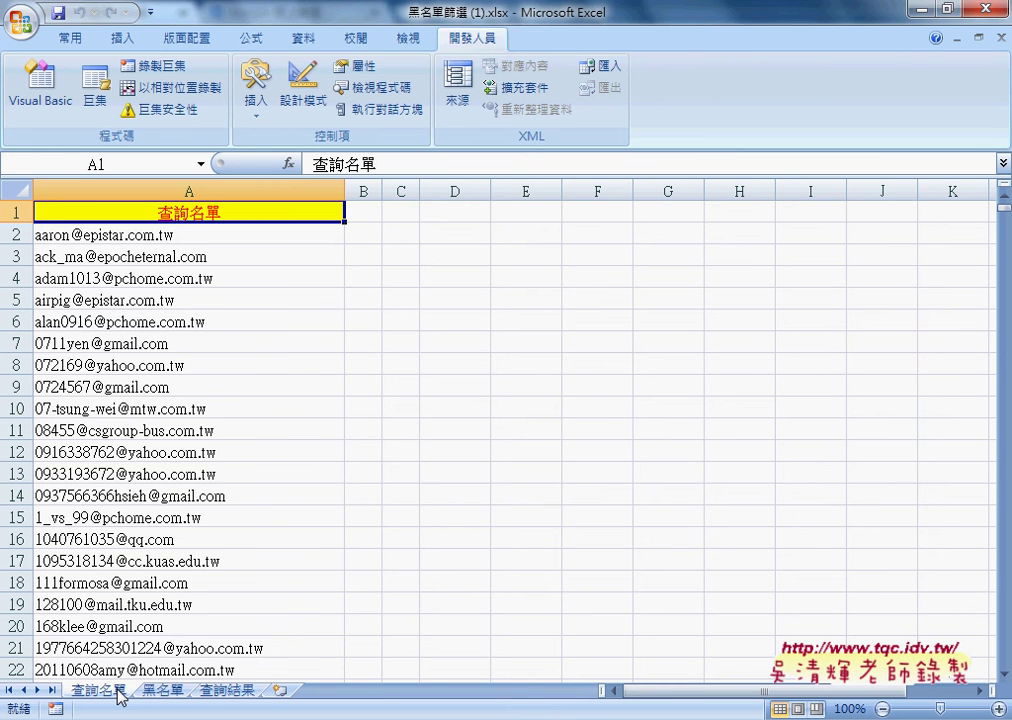
pyautogui.click(245, 691)
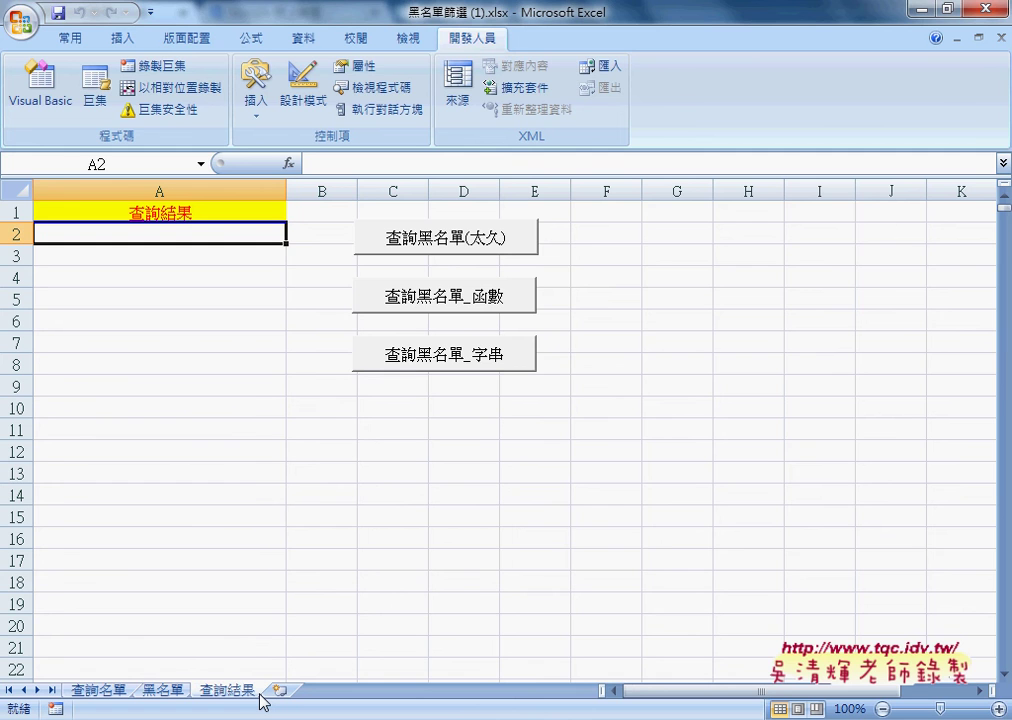